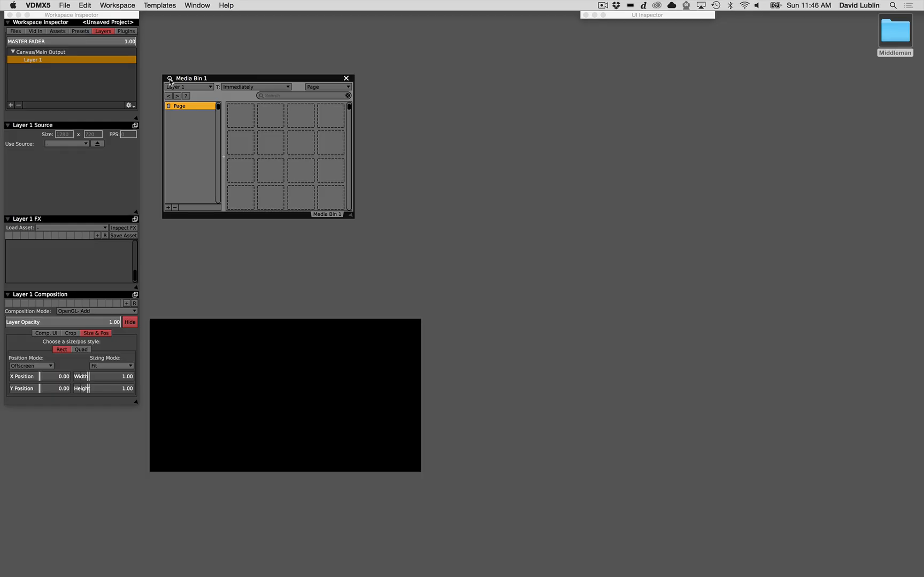
Assign the keys q, w, e and r as triggers for the first four clip slots of Media Bin 1
click(170, 78)
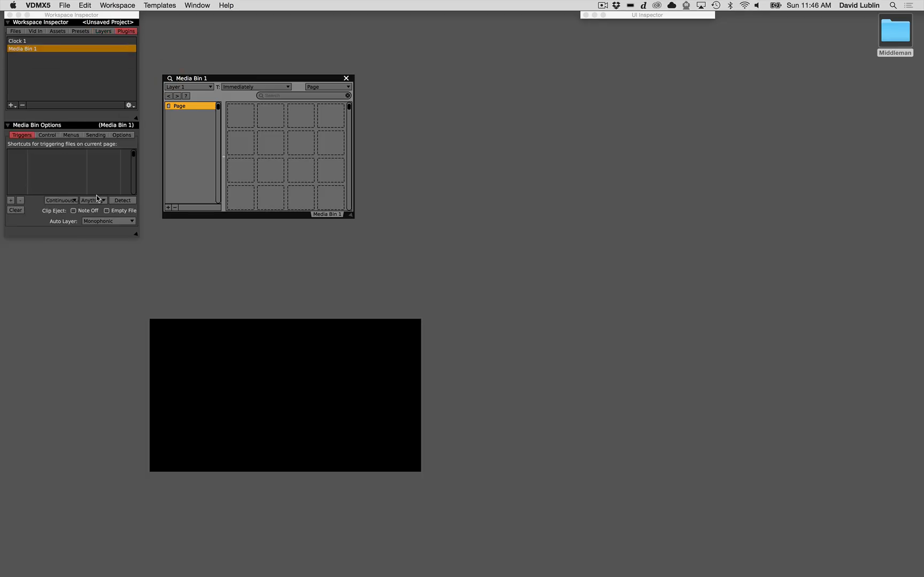
click(121, 200)
key(q)
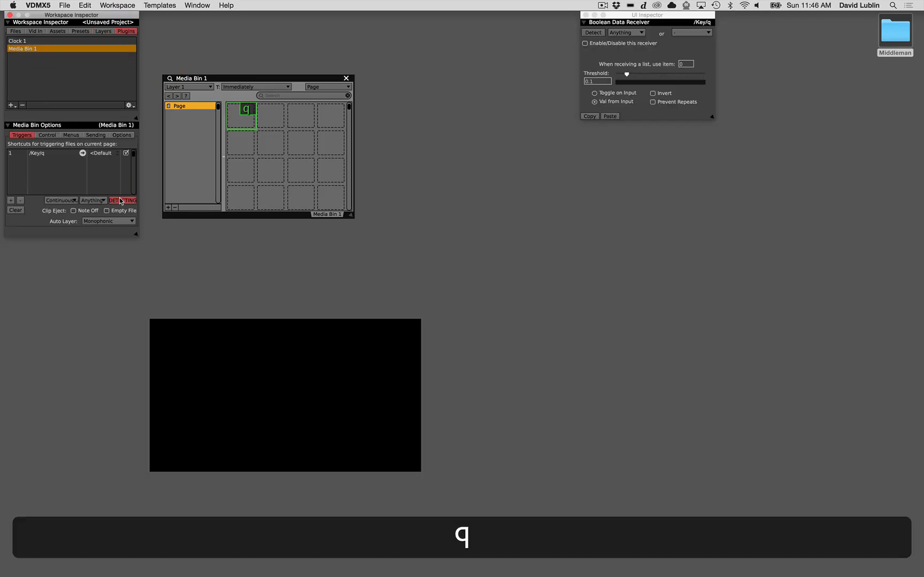
key(w)
key(e)
key(r)
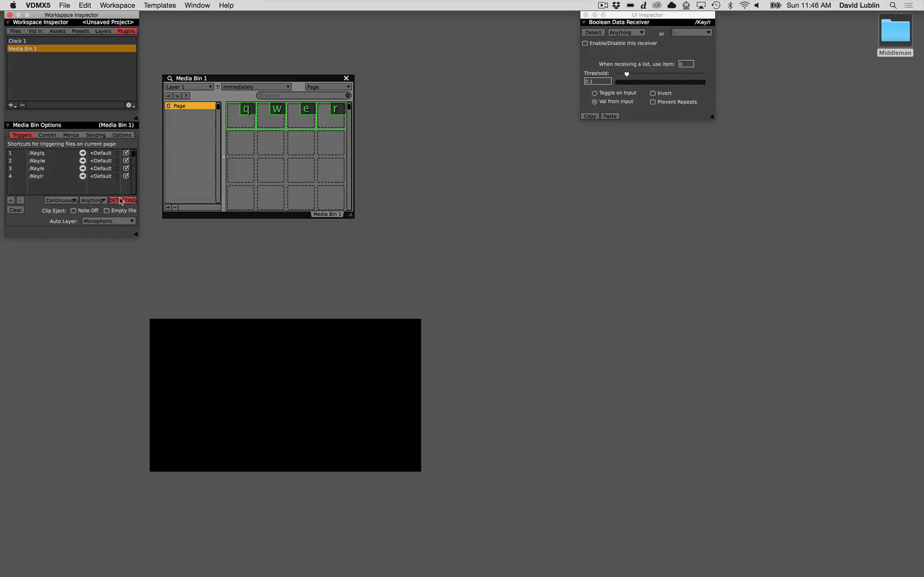
click(120, 200)
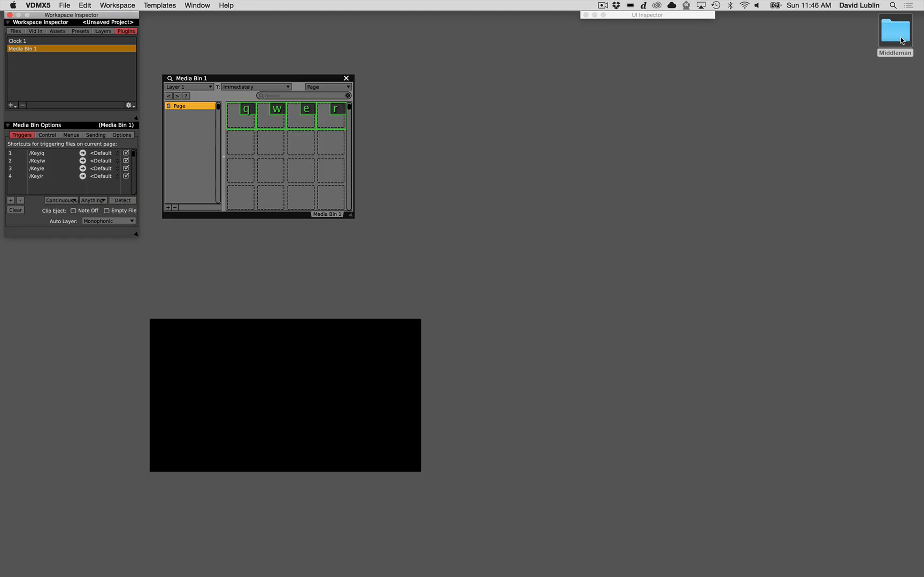
Load the Middleman folder into Media Bin 1 and try out its first four clips with the q, w, e and r triggers
drag(896, 41, 230, 120)
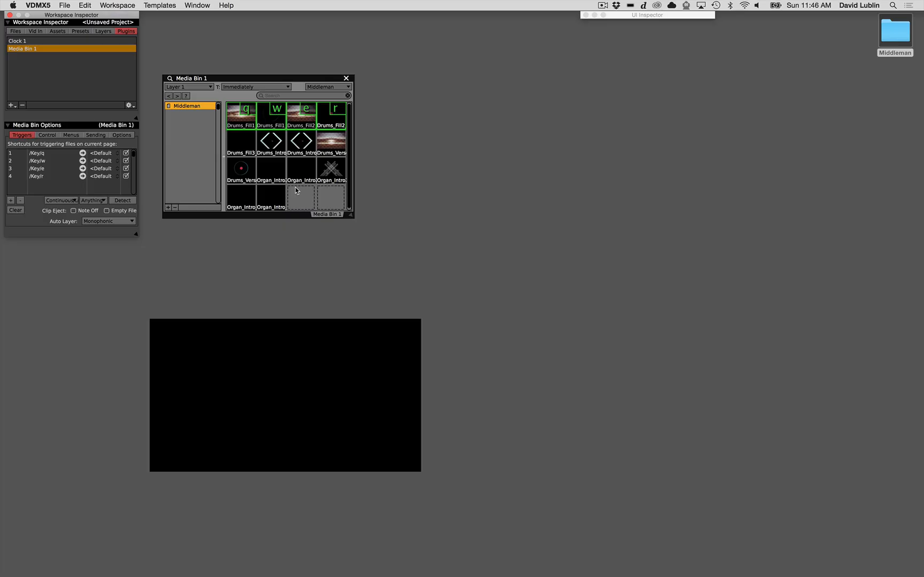
key(q)
key(w)
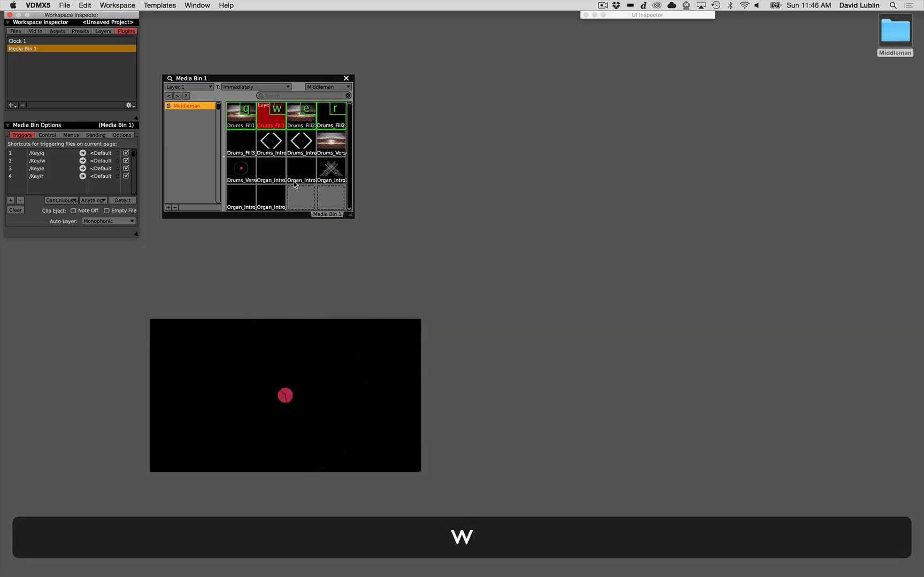
key(e)
key(r)
key(w)
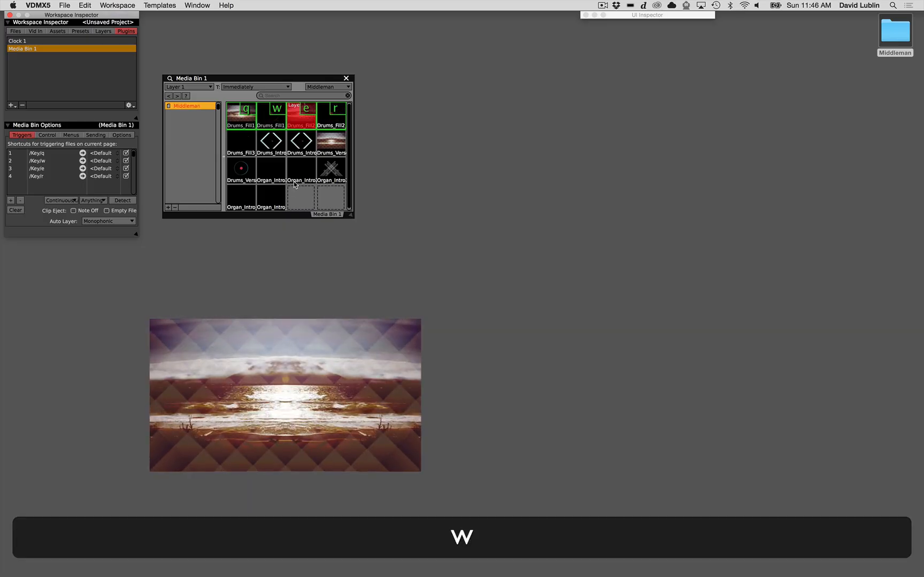
key(q)
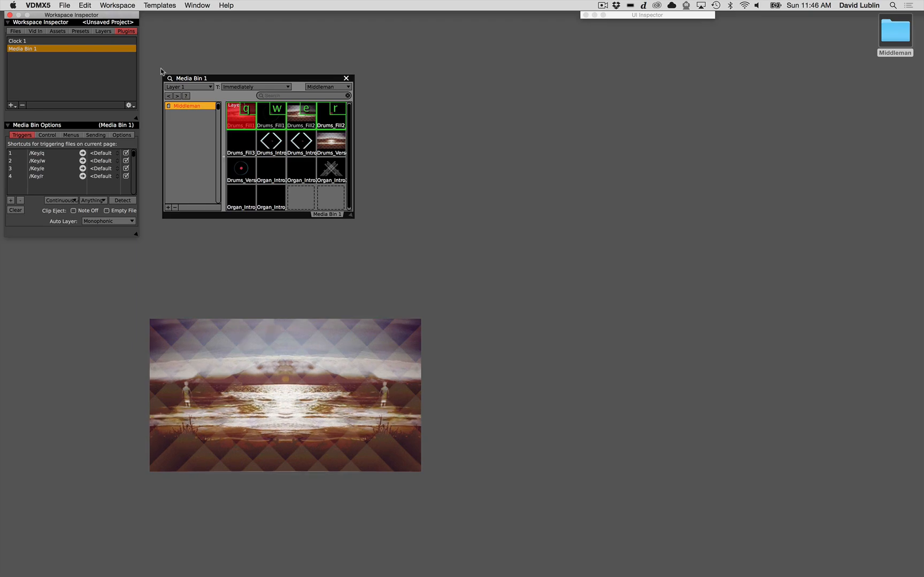
Add a second layer to the main output and rename the two layers B1A and B1B
click(106, 32)
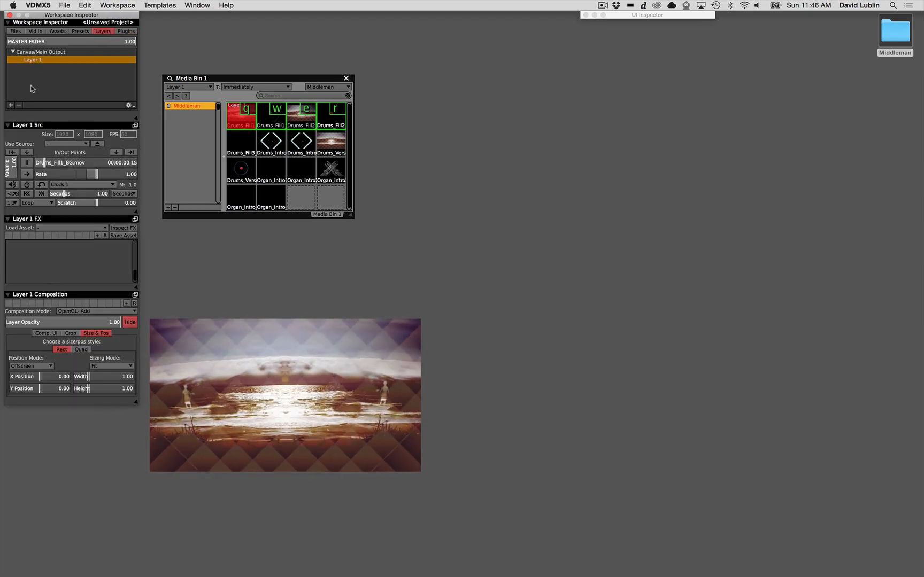
click(11, 105)
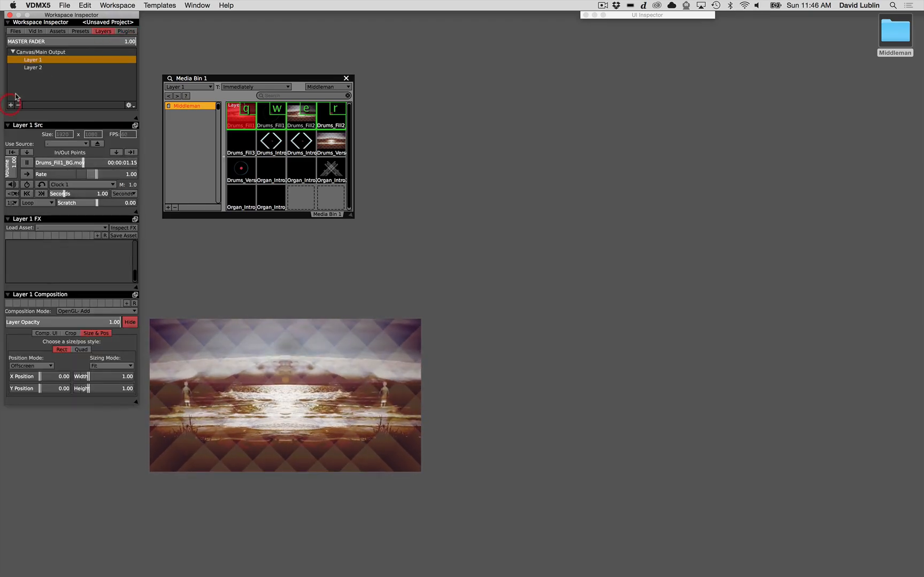
double_click(34, 60)
key(shift)
text(B)
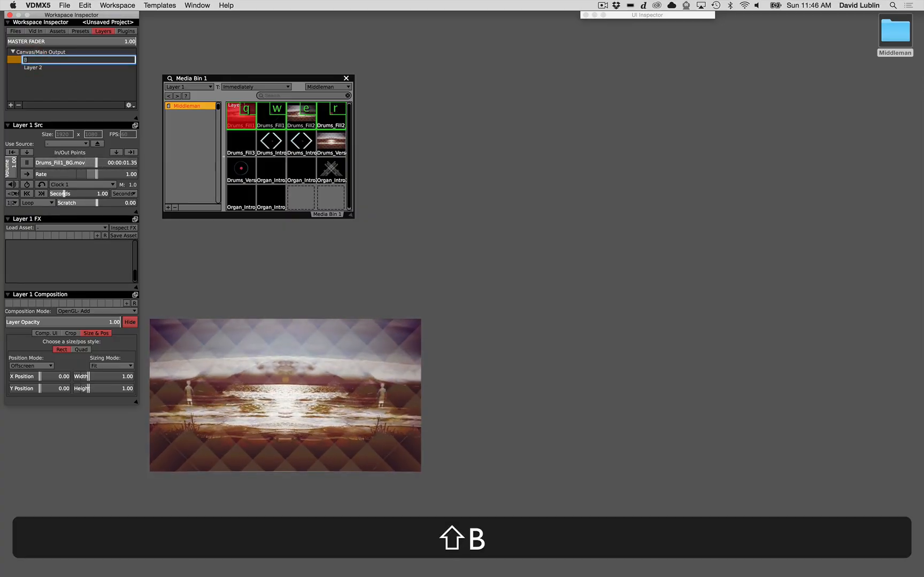
text(1A)
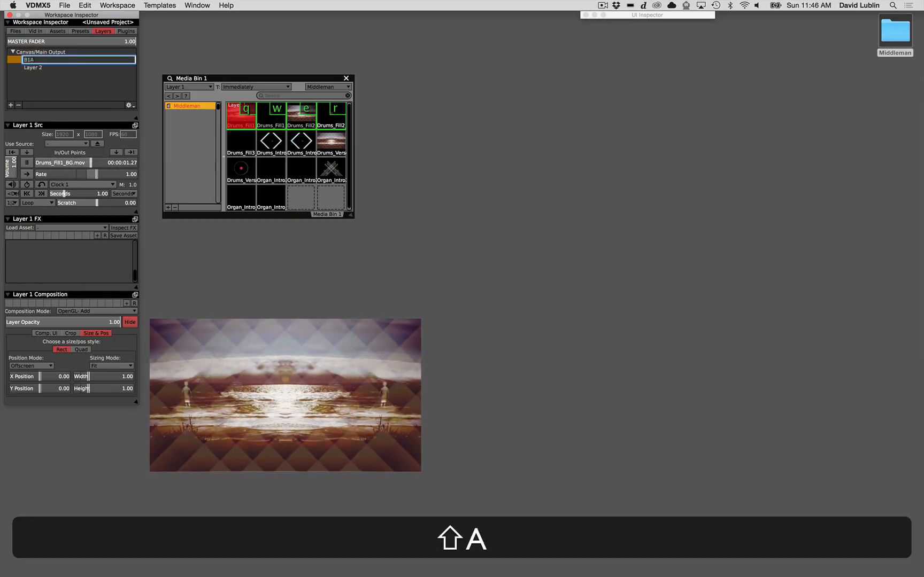
key(Return)
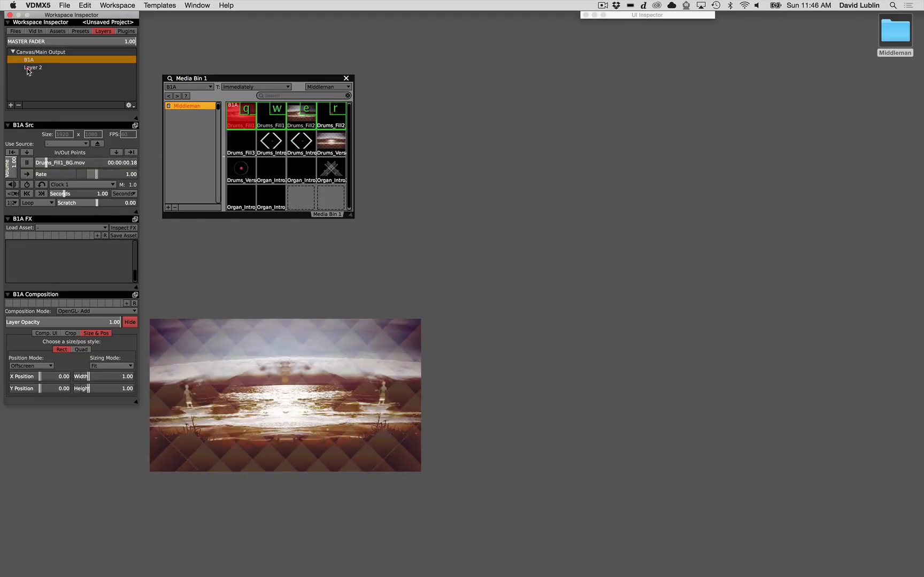
double_click(27, 68)
text(B1B)
key(Return)
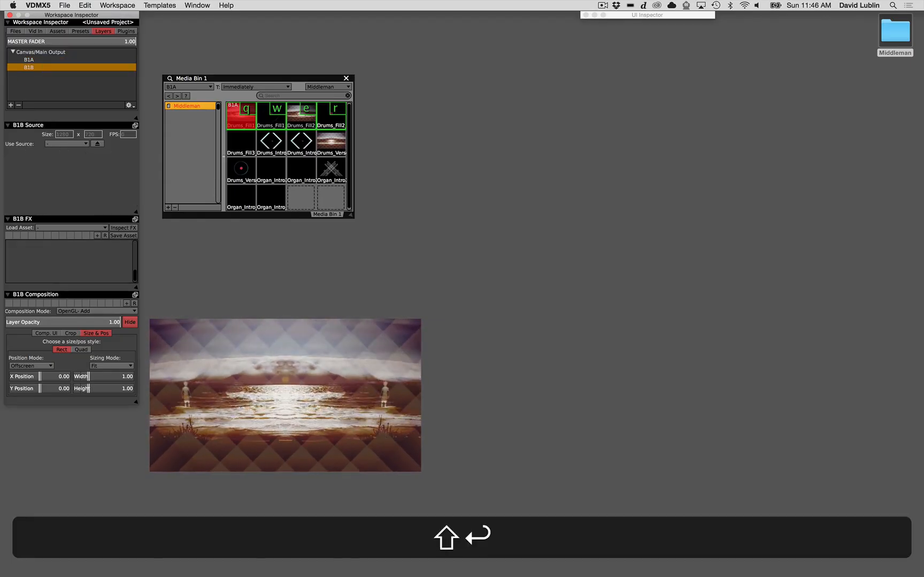
Add a Two Channel Mixer plugin and place its window directly below Media Bin 1
click(126, 31)
click(11, 105)
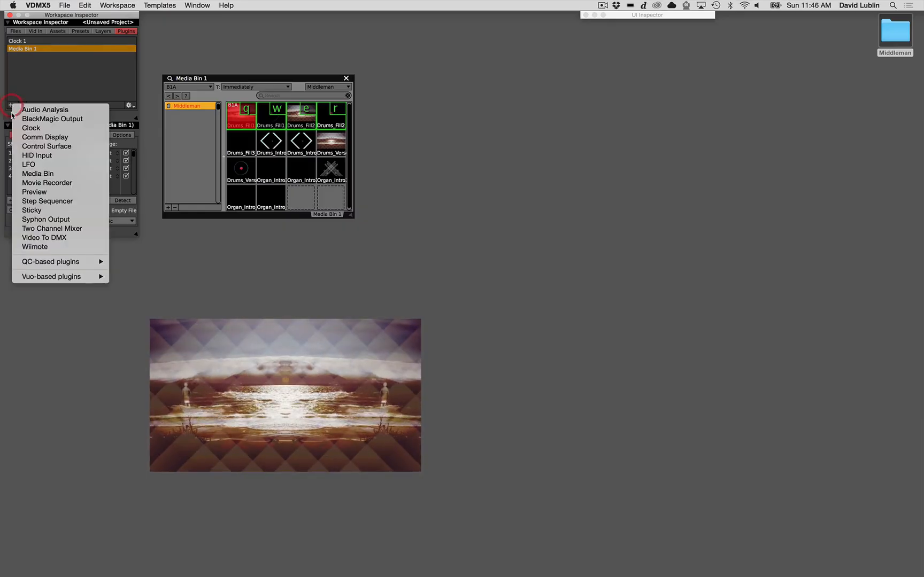
click(27, 229)
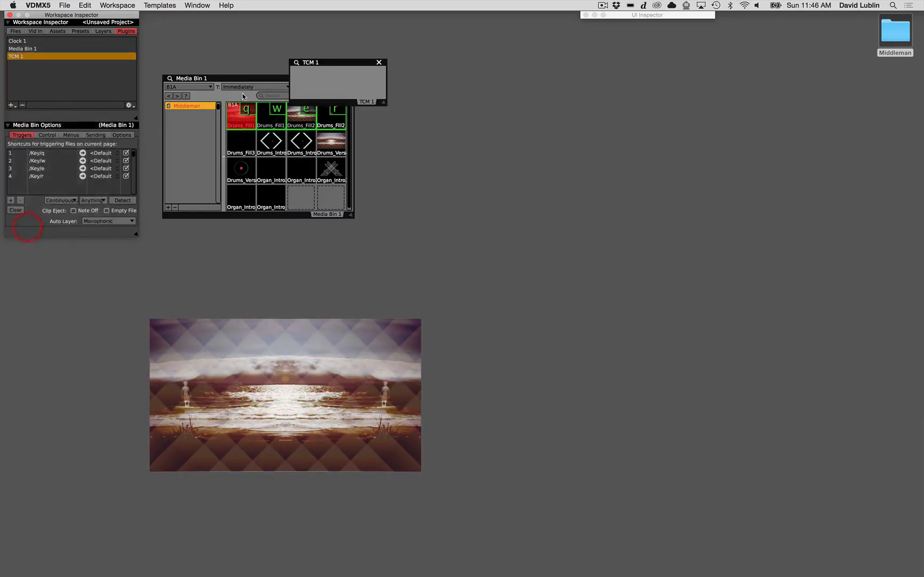
drag(311, 63, 183, 223)
Assign layers B1A and B1B to the two channels of TCM 1 and widen its window to match Media Bin 1
click(183, 258)
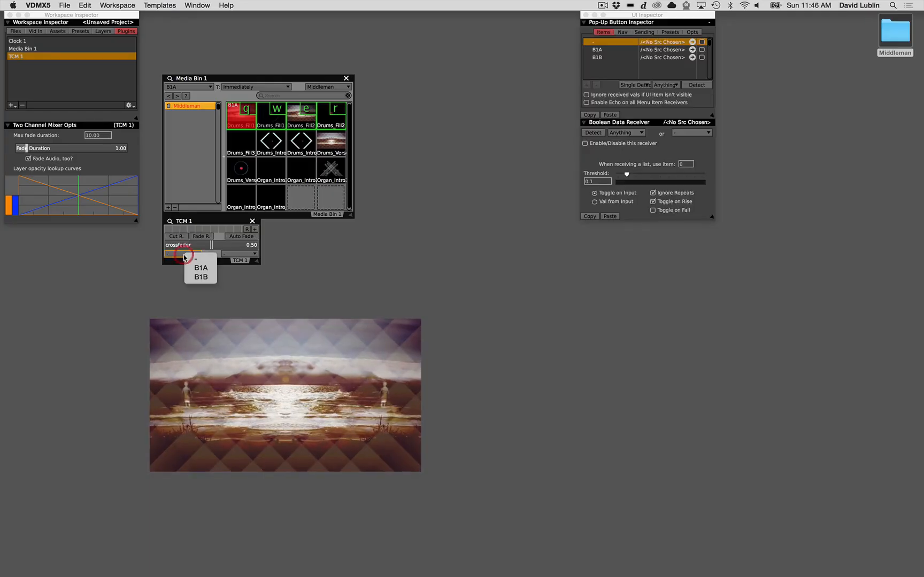
click(192, 267)
click(243, 255)
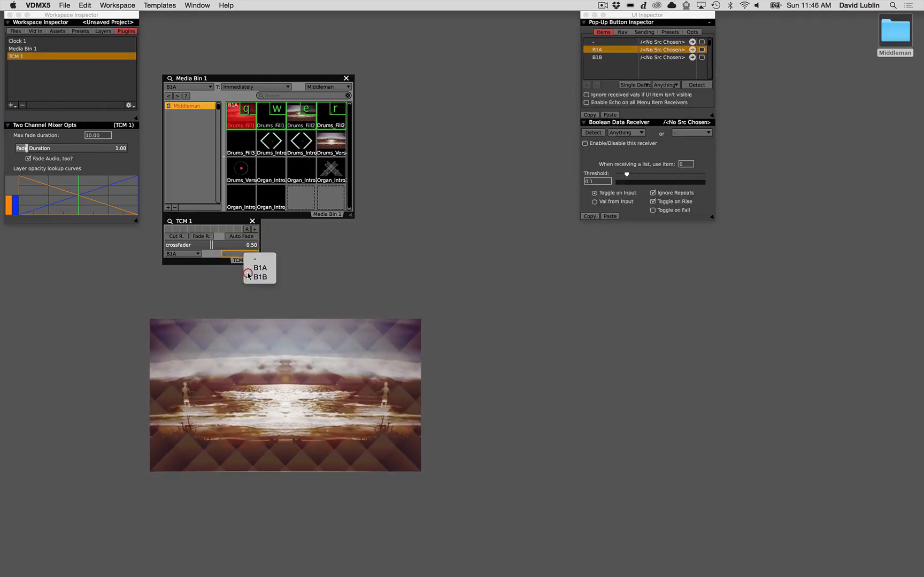
click(260, 277)
drag(259, 264, 354, 258)
Enable Auto Fade on TCM 1 and set the Auto Layer mode of Media Bin 1 to Cycle
click(342, 236)
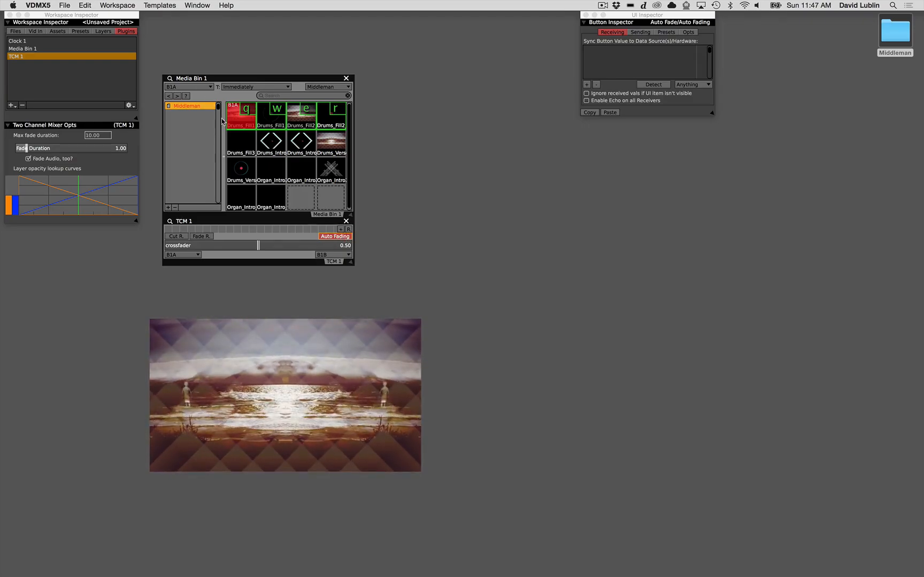
click(170, 80)
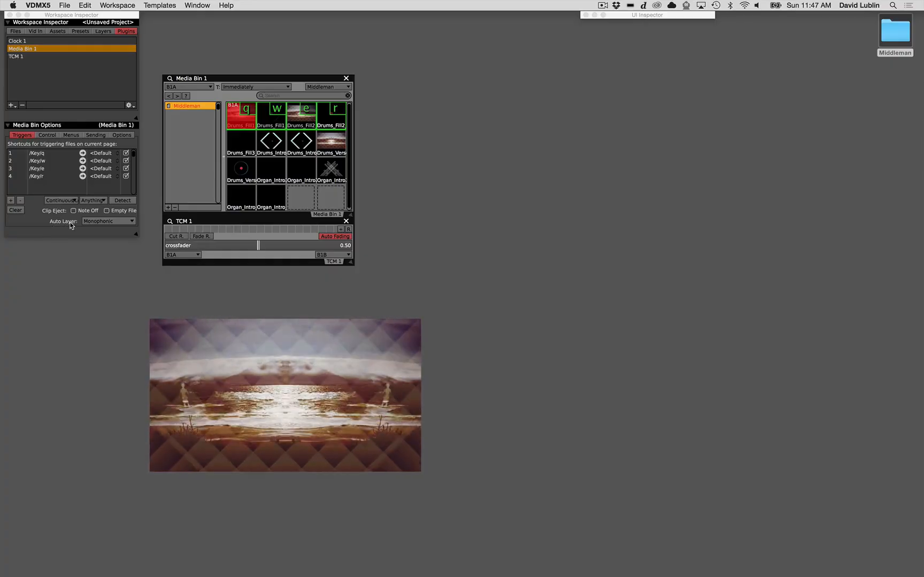
click(95, 221)
click(115, 234)
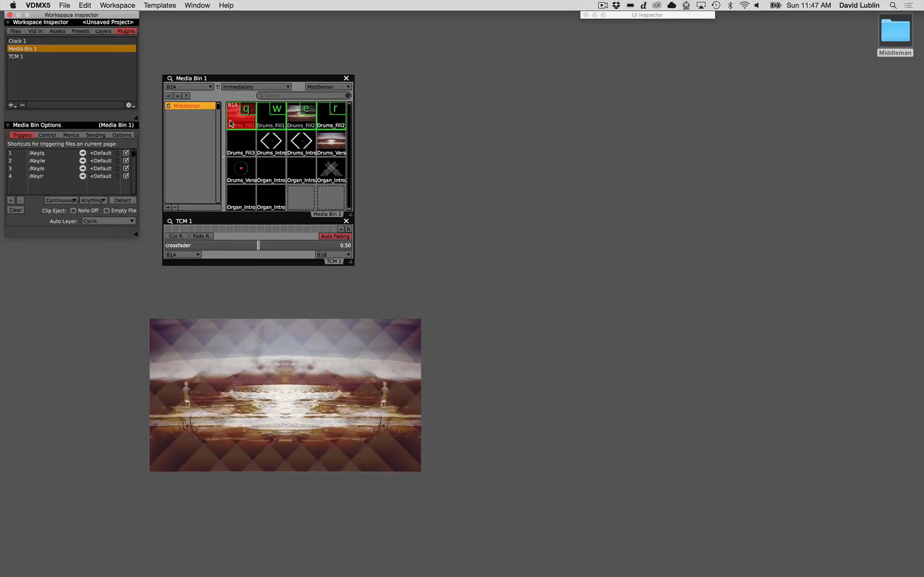
Trigger several Media Bin 1 clips with q, w, e and r to check the automatic crossfade between layers B1A and B1B
key(w)
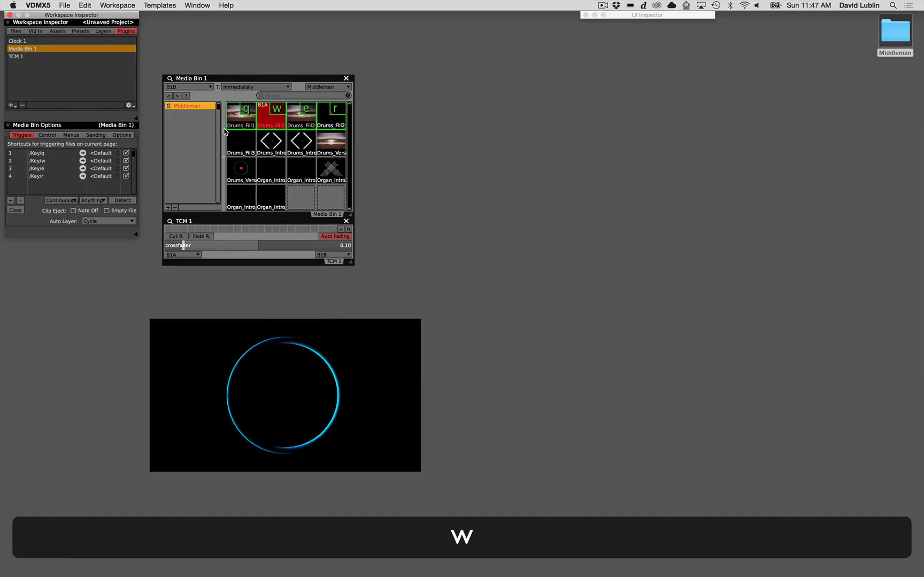
key(e)
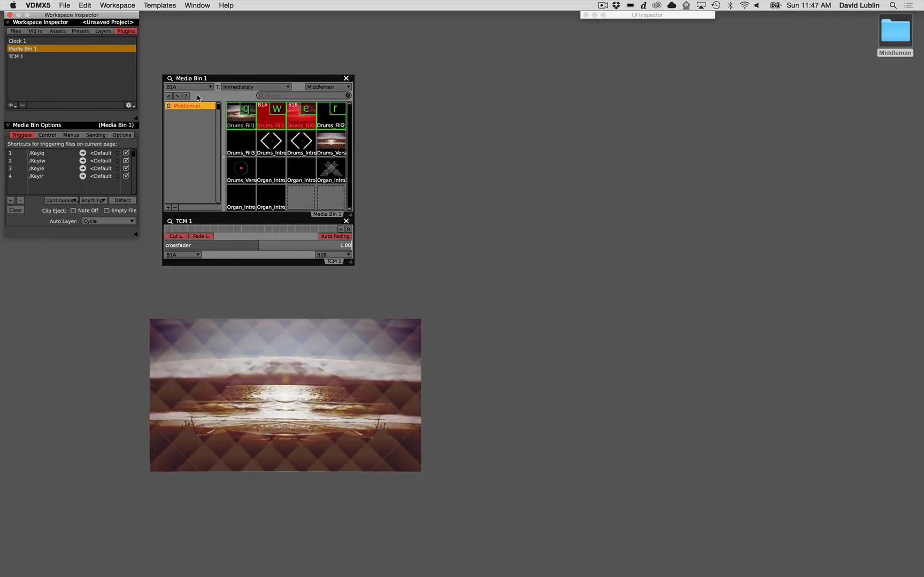
key(r)
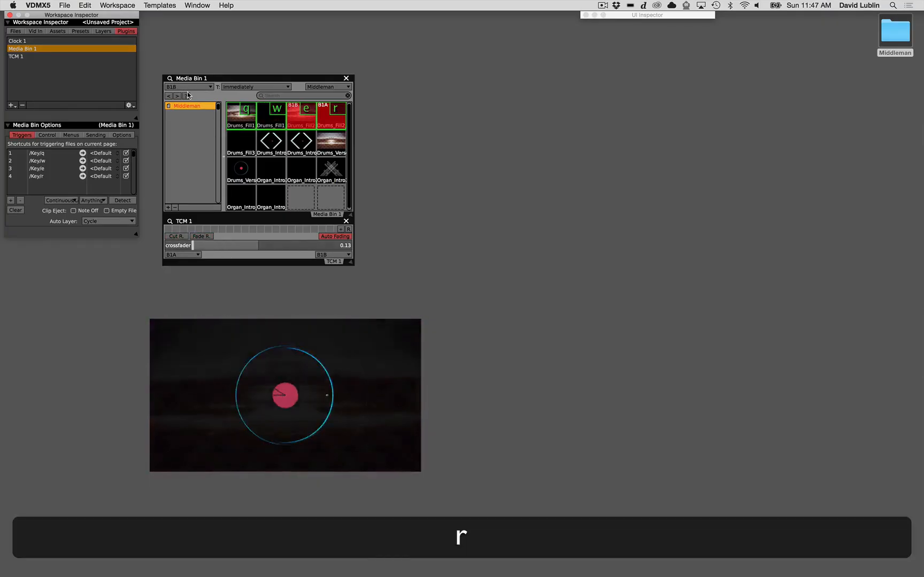
key(q)
key(w)
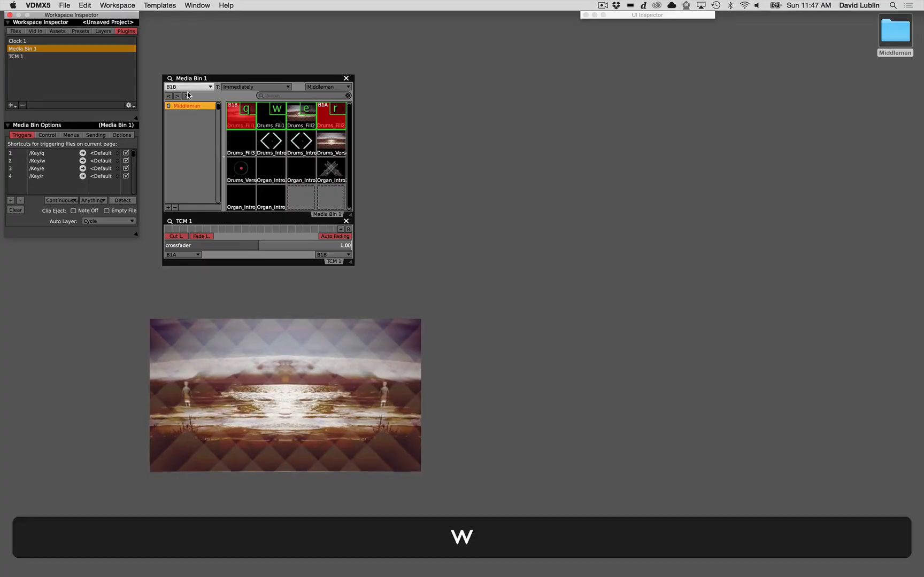
key(r)
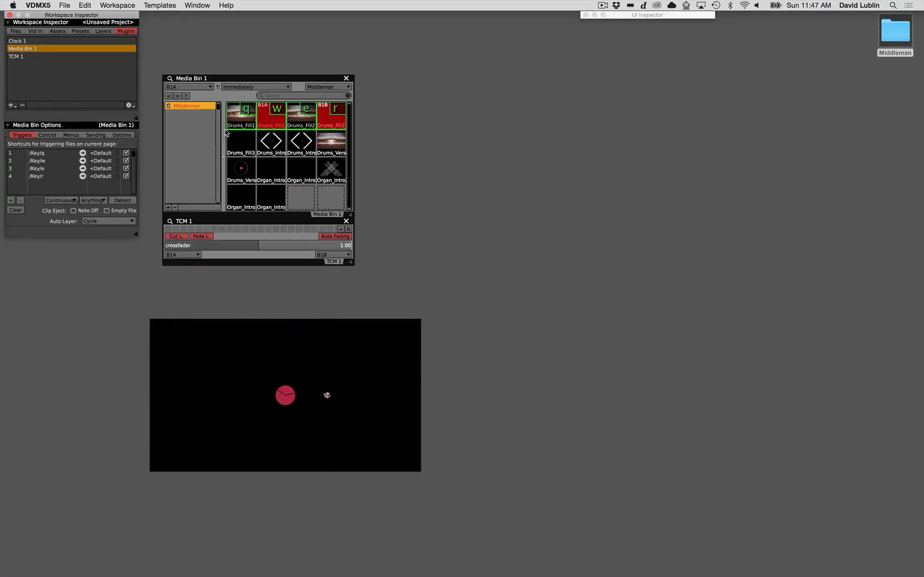
Narrow the page list of Media Bin 1 and add a second Media Bin plugin placed right beside it
drag(223, 134, 214, 133)
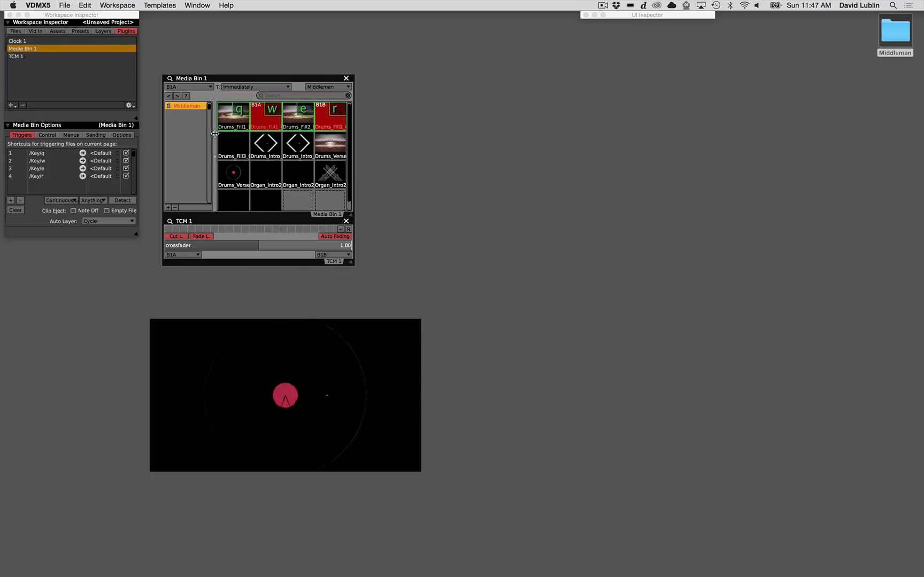
click(215, 134)
click(11, 107)
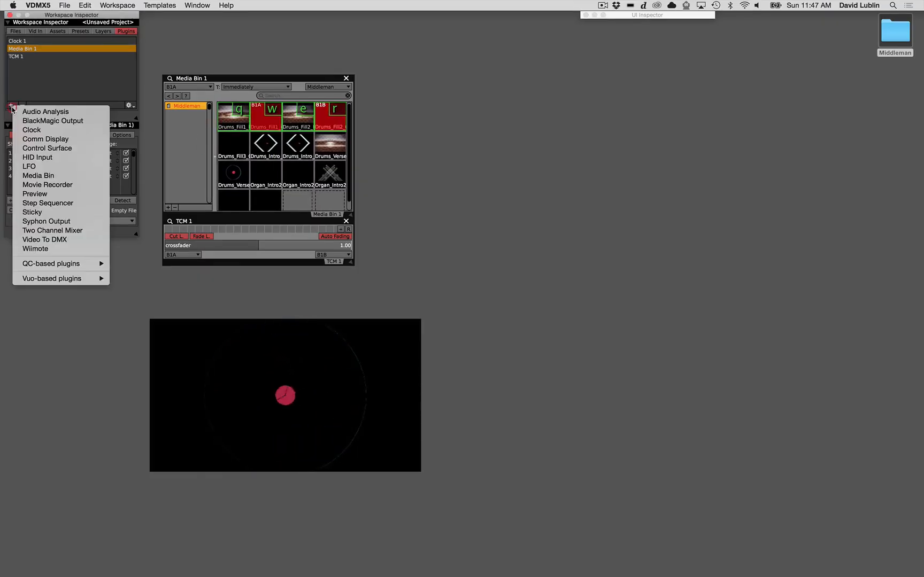
click(38, 175)
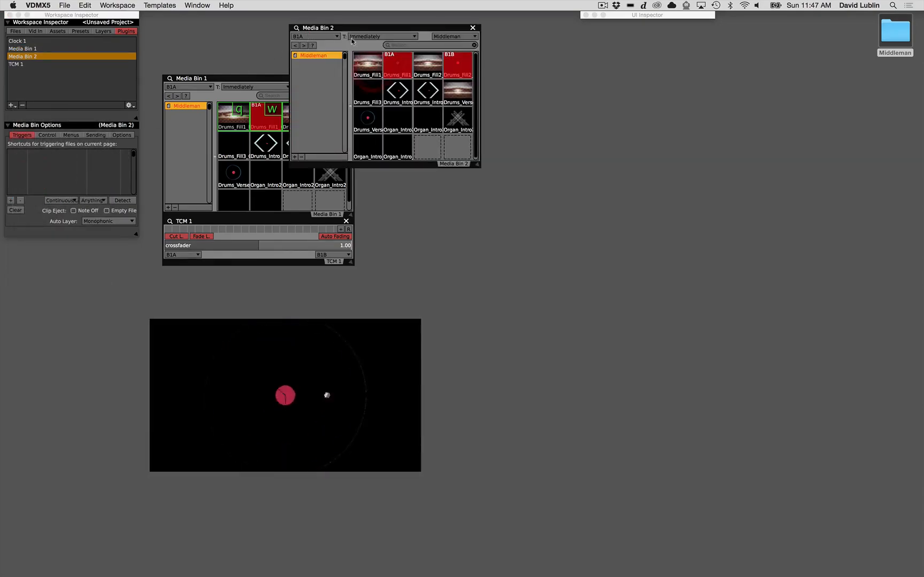
drag(346, 30, 411, 81)
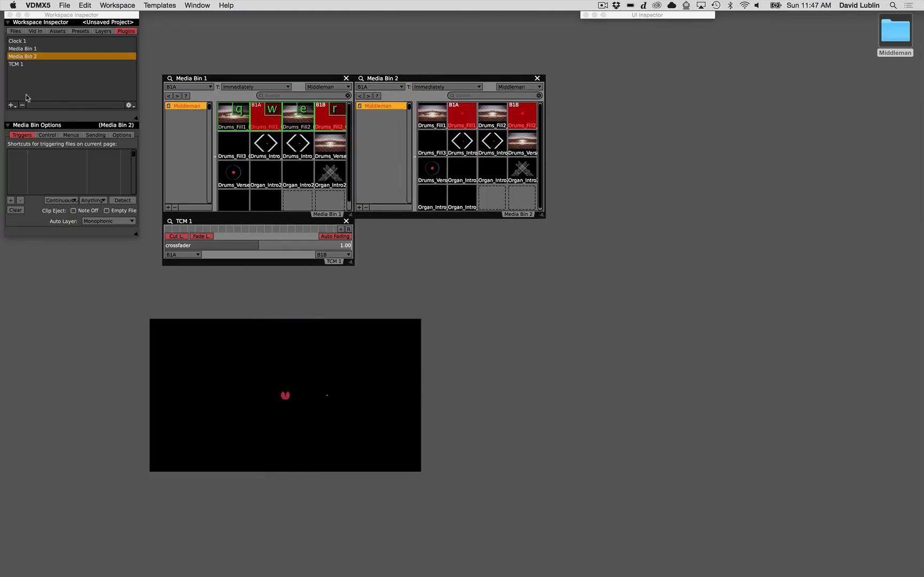
Add a second Two Channel Mixer, place it below Media Bin 2 and widen its window to match that bin
click(11, 105)
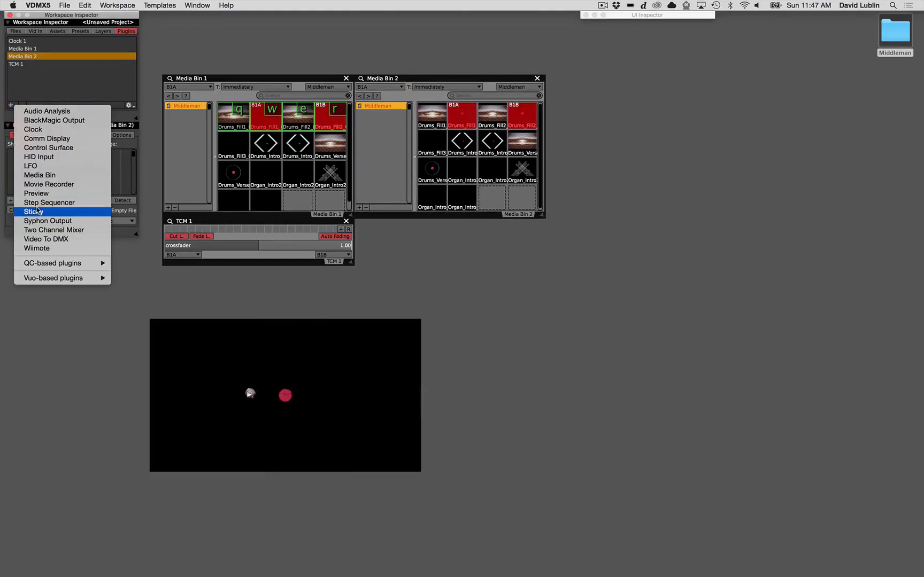
click(37, 229)
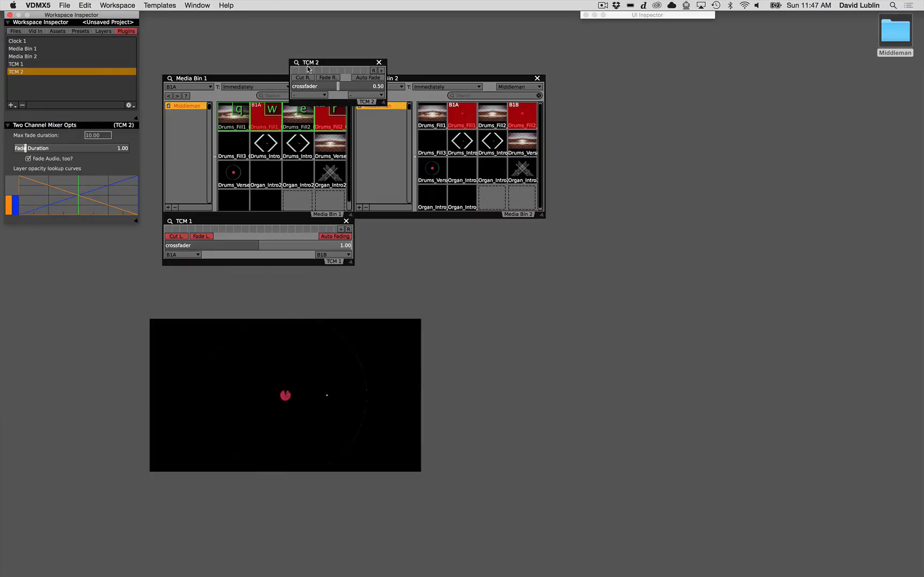
drag(308, 69, 379, 224)
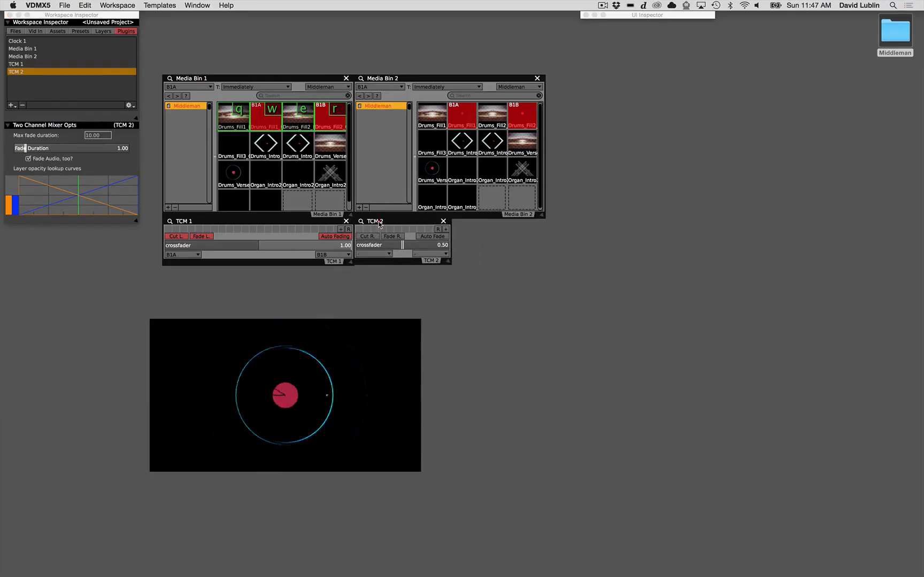
drag(449, 262, 542, 262)
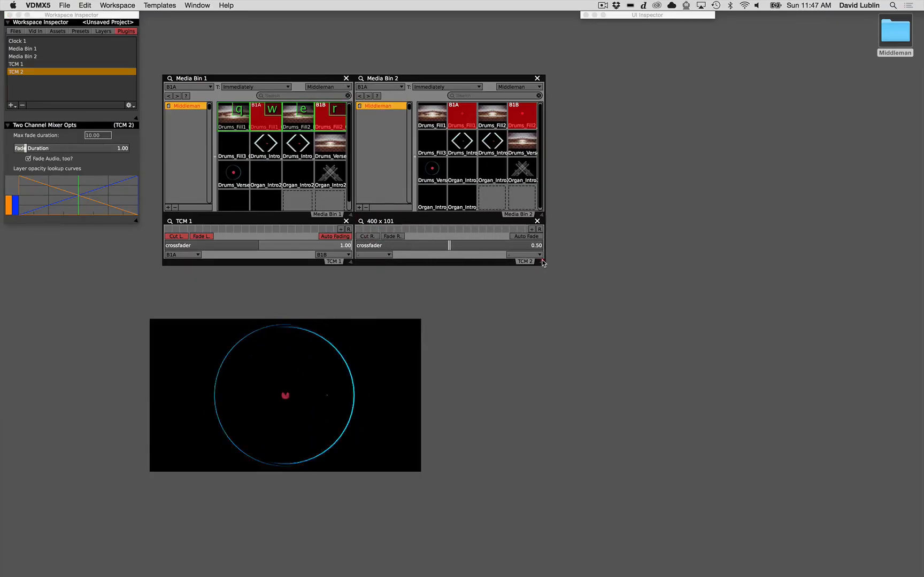
click(383, 255)
click(383, 255)
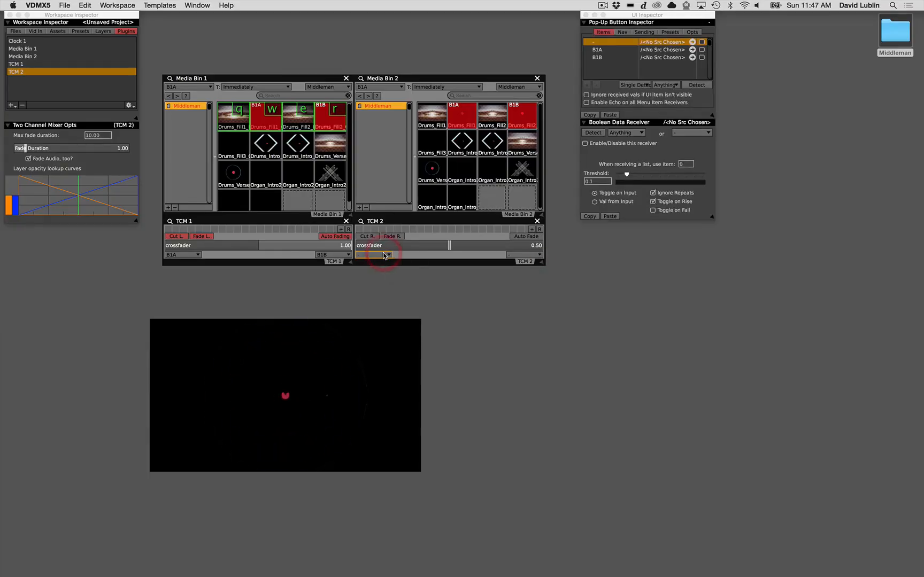
click(515, 256)
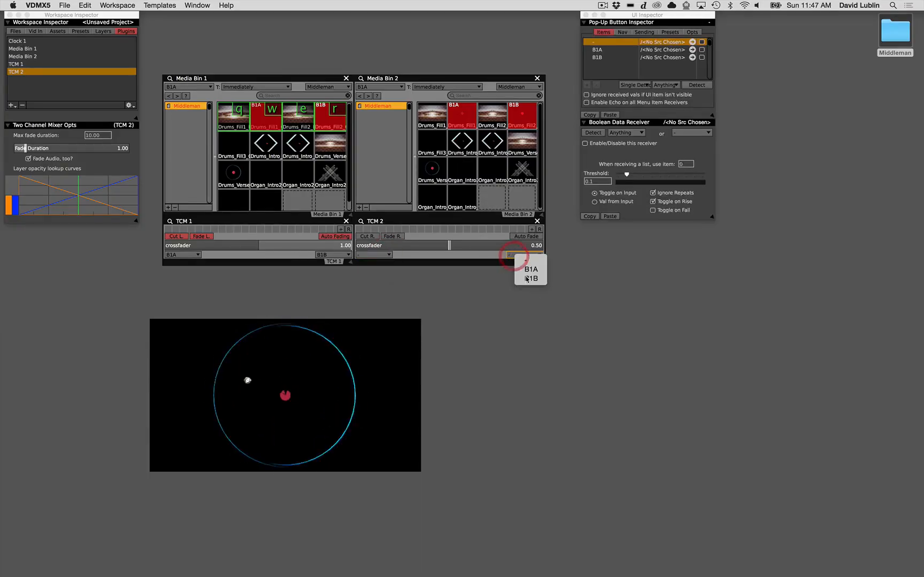
click(490, 250)
Add two layers to the main output canvas and rename them B2A and B2B
click(110, 31)
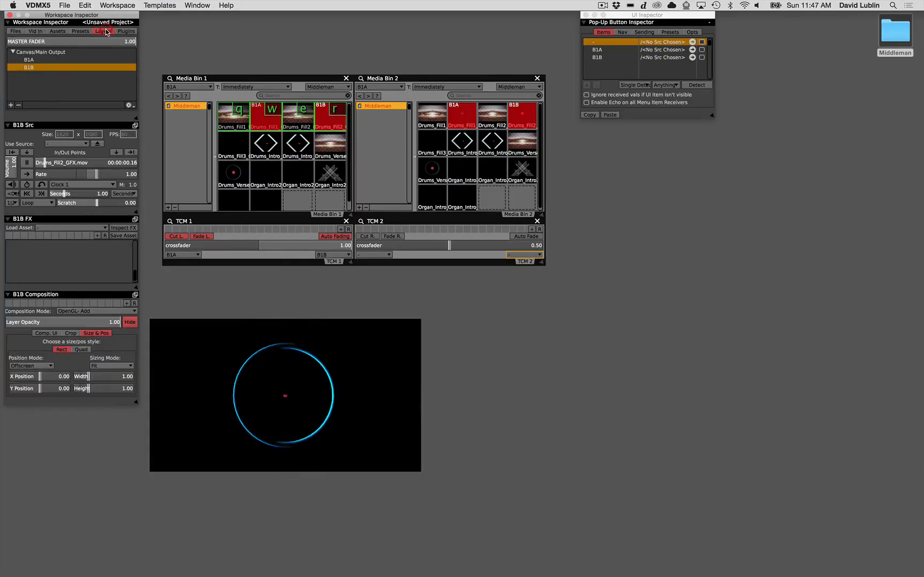
click(9, 105)
click(10, 105)
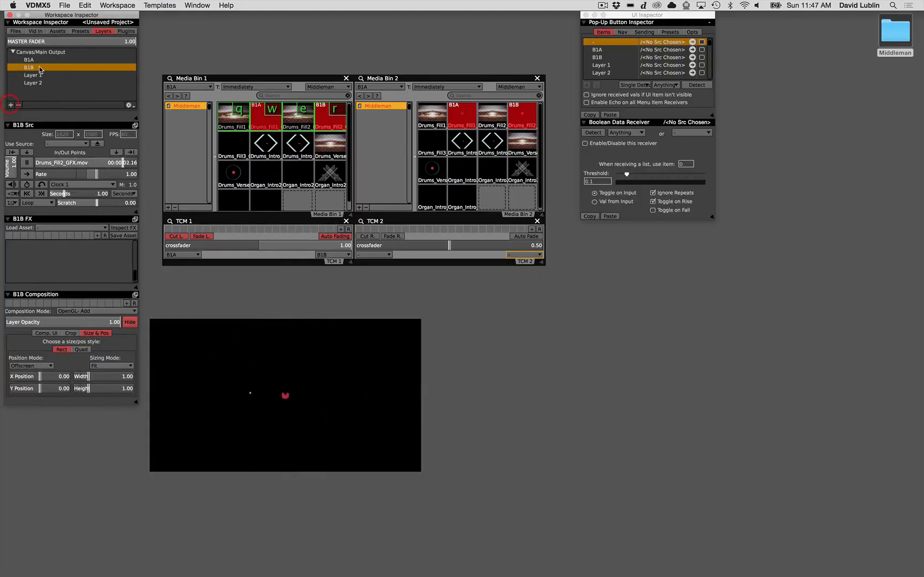
double_click(32, 75)
text(B2A)
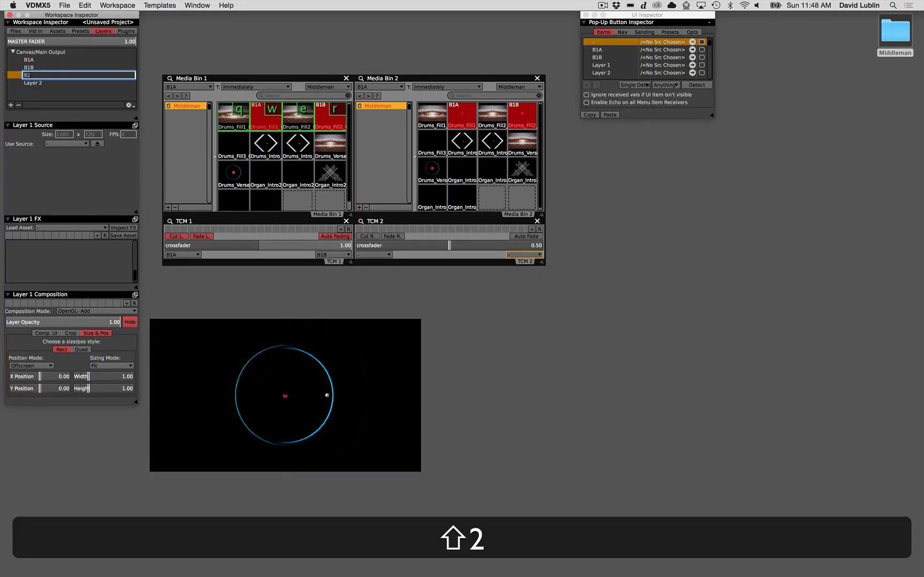
key(Return)
double_click(31, 83)
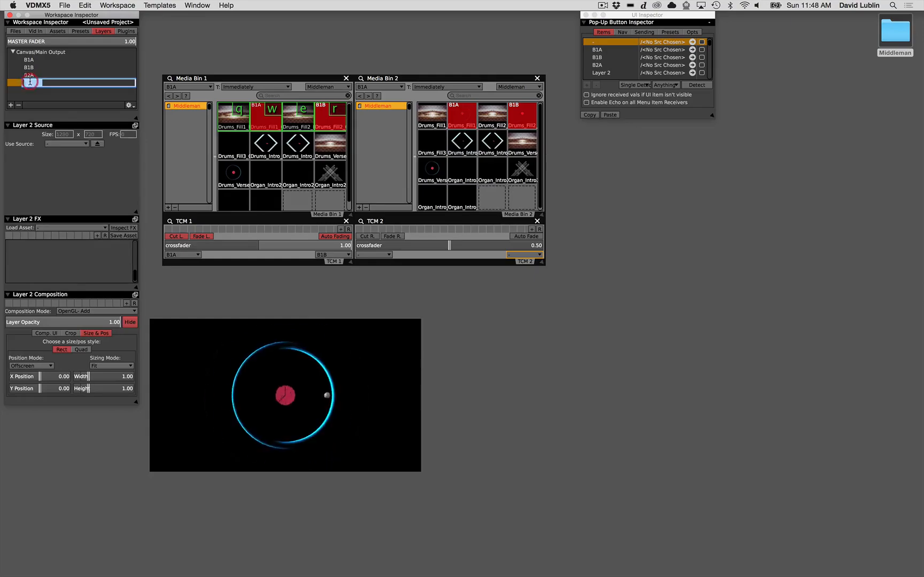
text(B2B)
key(shift+Return)
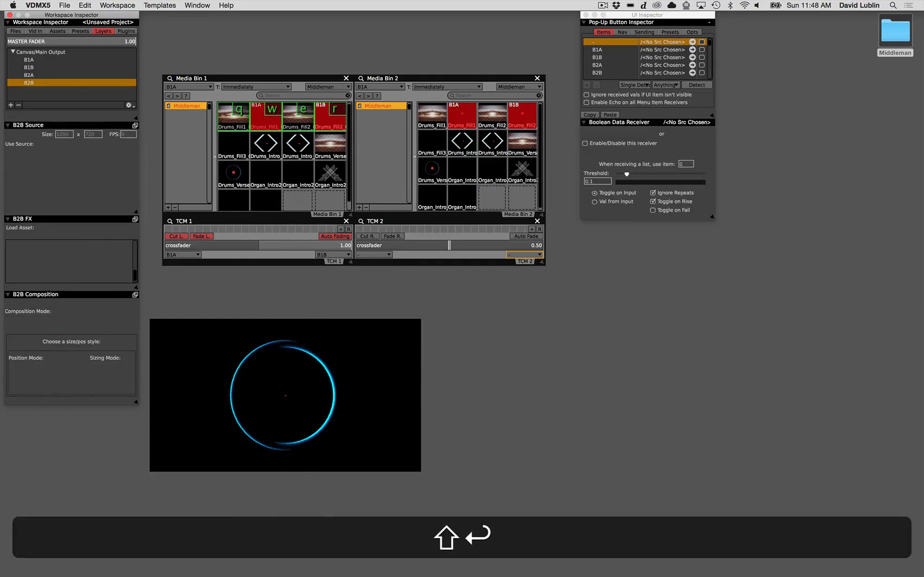
Assign layer B2A to the first channel of TCM 2 and layer B2B to its second channel
click(370, 255)
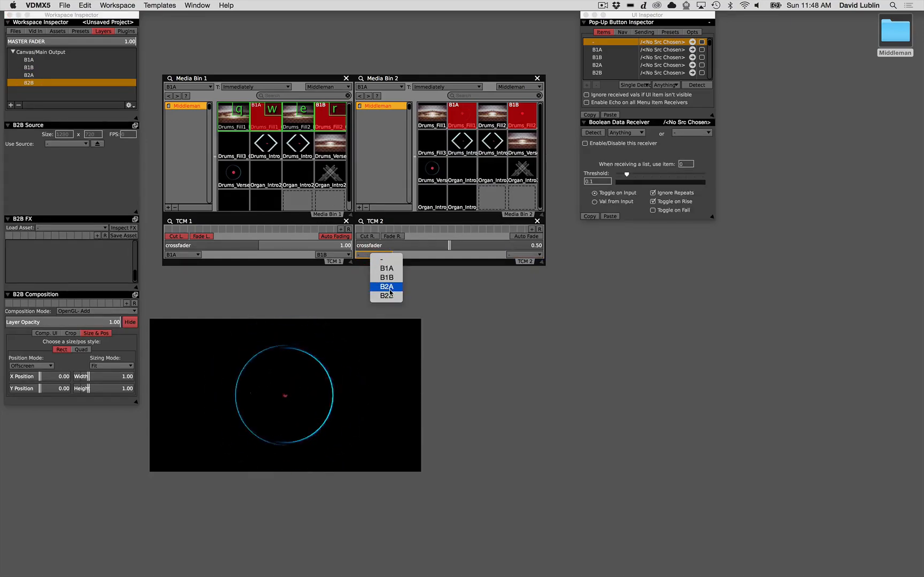
click(385, 287)
click(510, 255)
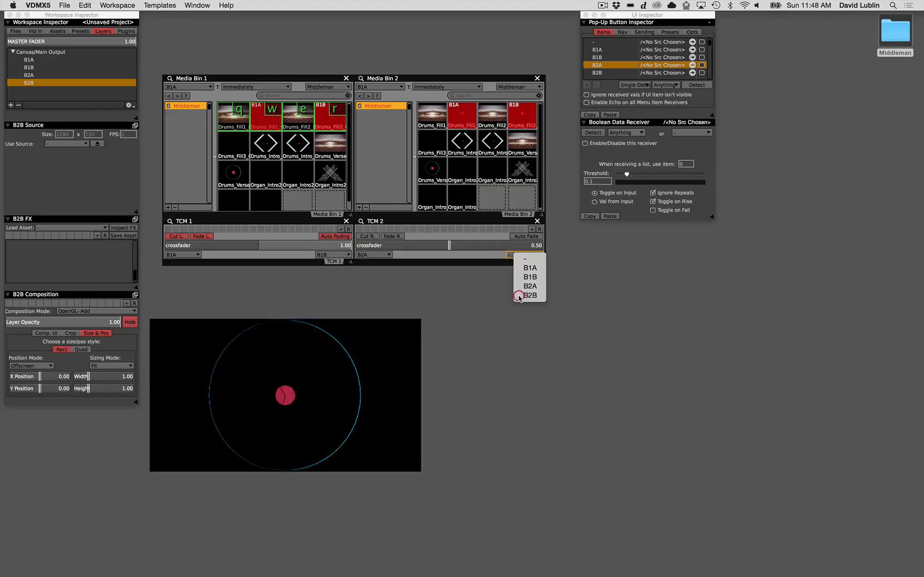
click(518, 296)
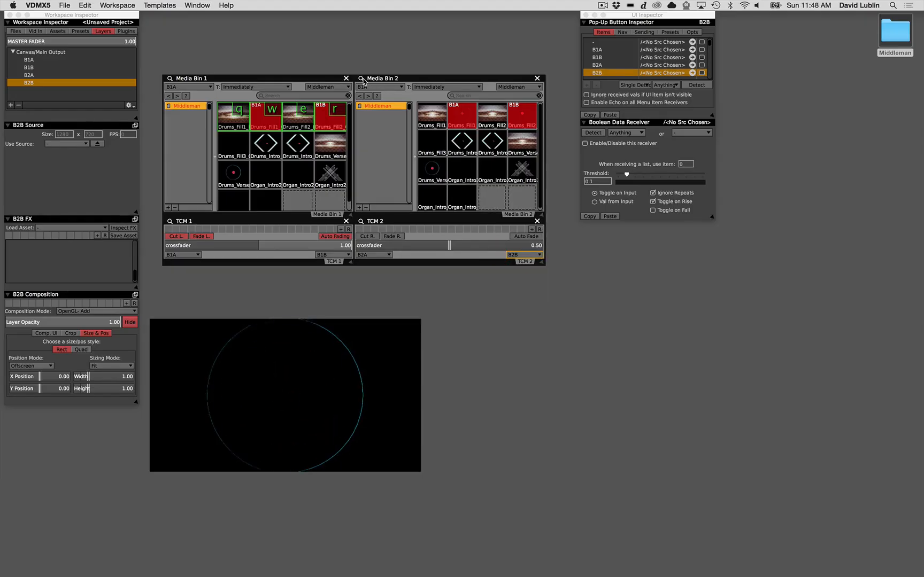
click(210, 86)
click(225, 89)
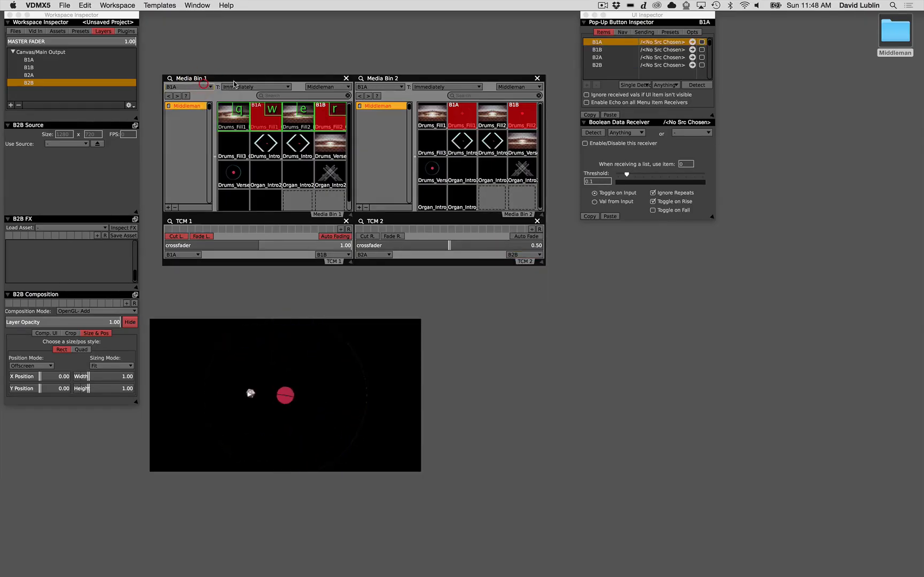
click(367, 87)
click(410, 81)
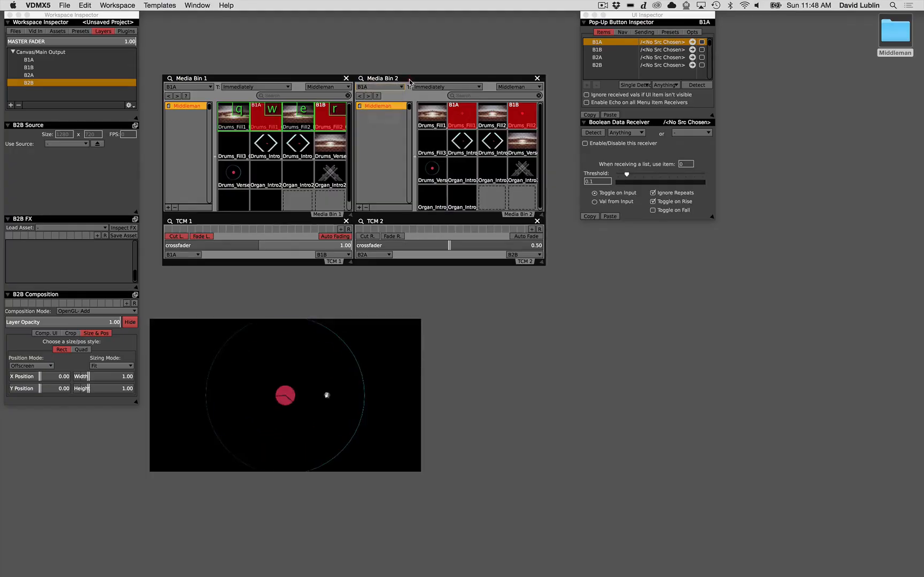
Disable layers B2A and B2B in the Media Bin 1 layer menu and turn off Auto-enable new layers
click(170, 78)
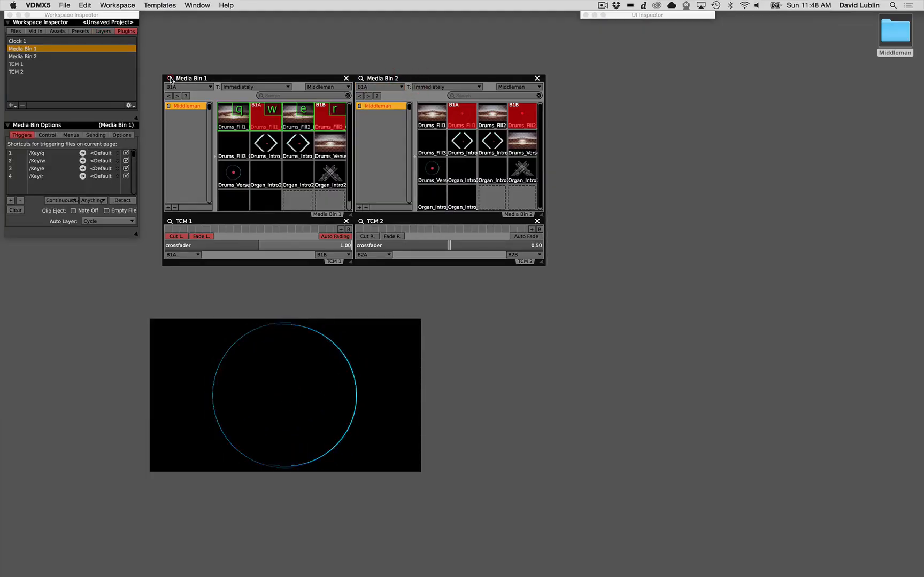
click(70, 135)
click(13, 169)
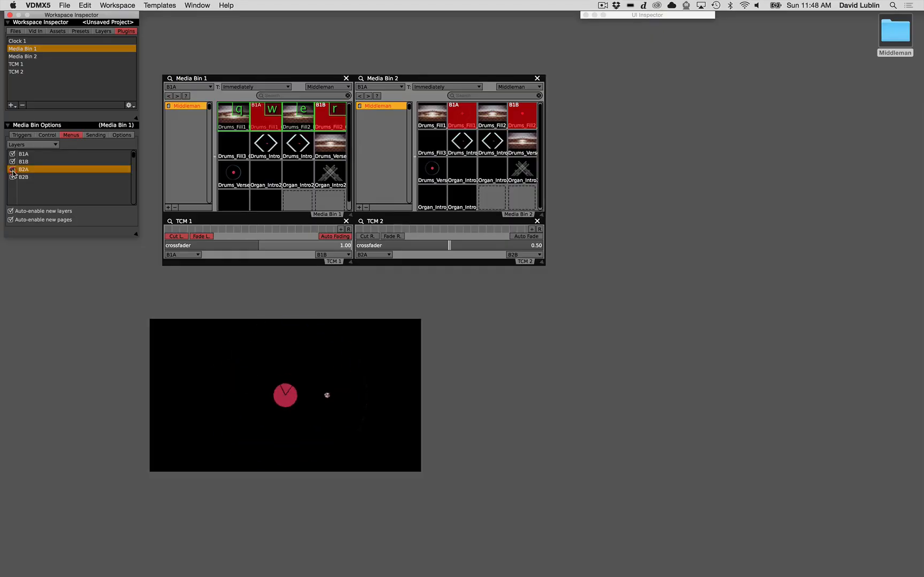
click(12, 177)
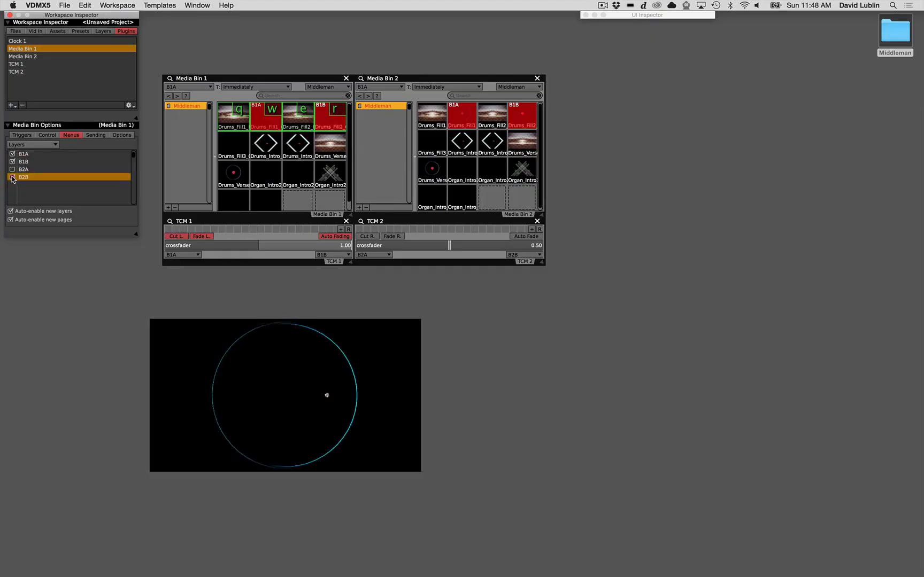
click(11, 219)
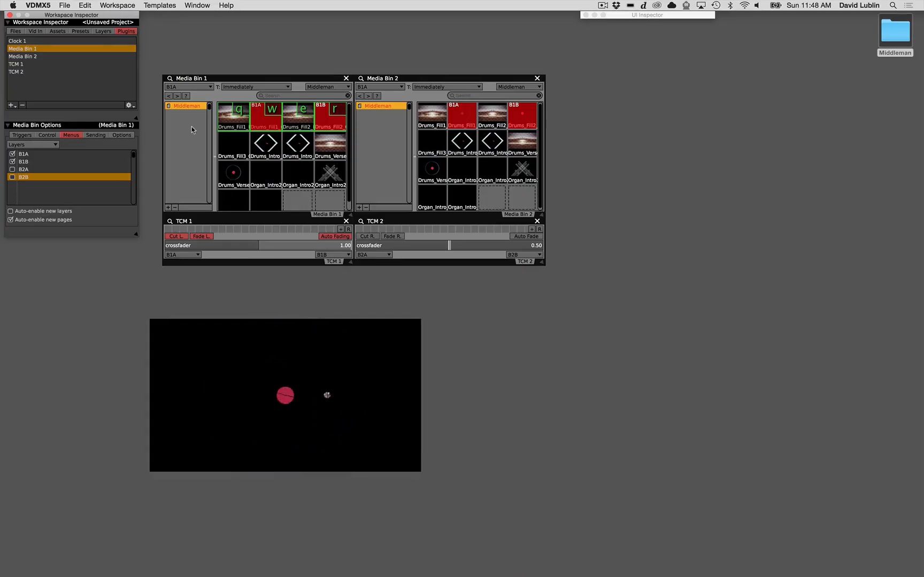
Disable layers B1A and B1B in the Media Bin 2 layer menu and turn off Auto-enable new layers
click(360, 80)
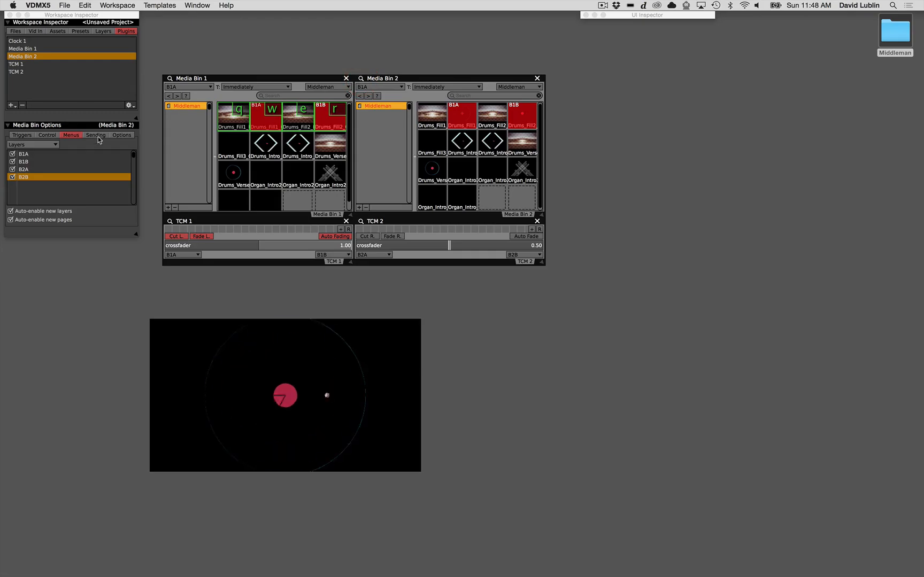
click(12, 154)
click(13, 161)
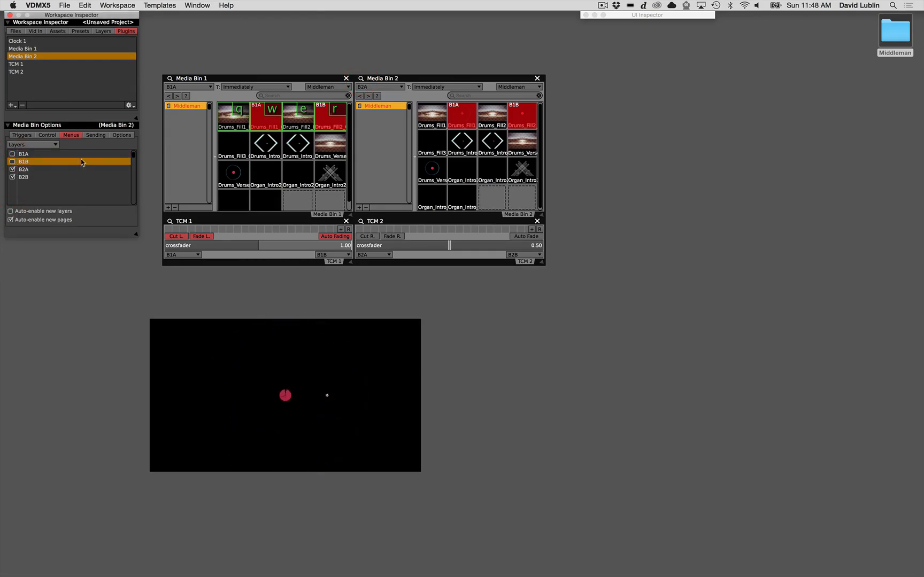
Set the Auto Layer mode of Media Bin 2 to Cycle
click(27, 135)
click(106, 222)
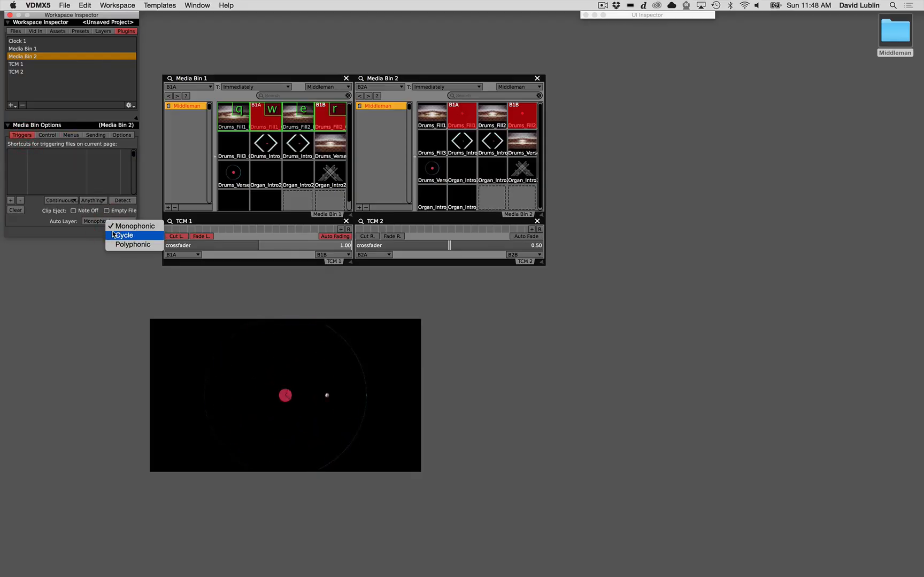
click(112, 235)
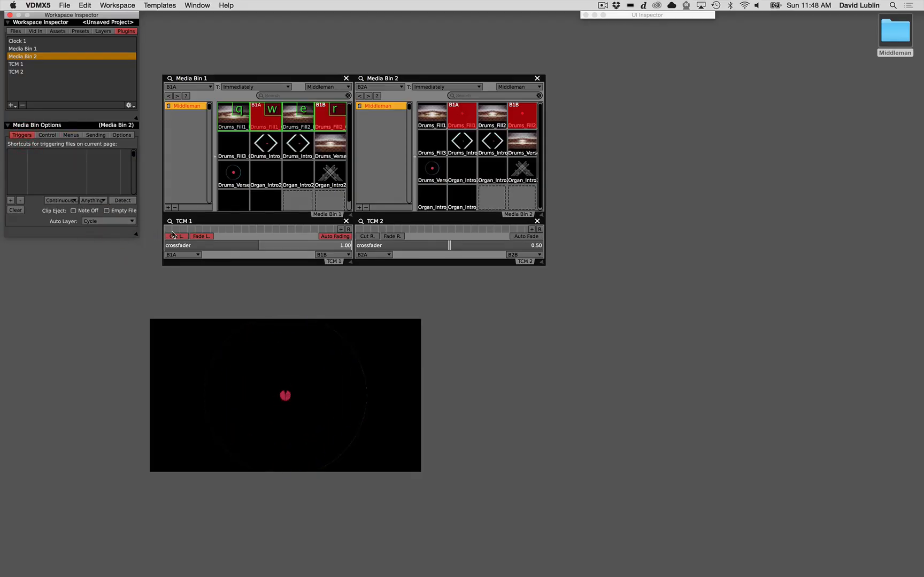
Detect the keys q, w, e and r as triggers for the first four clips of Media Bin 2
click(122, 200)
key(q)
key(w)
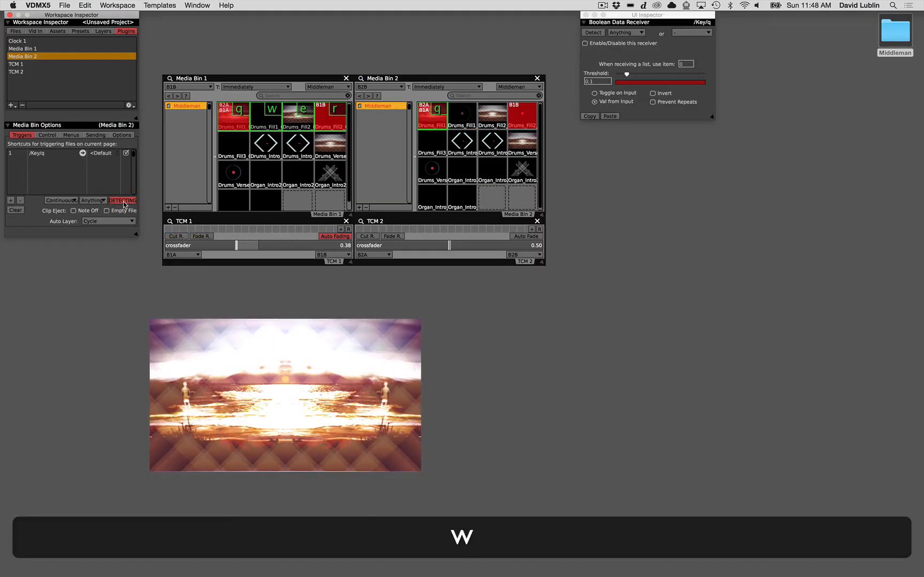
key(e)
key(r)
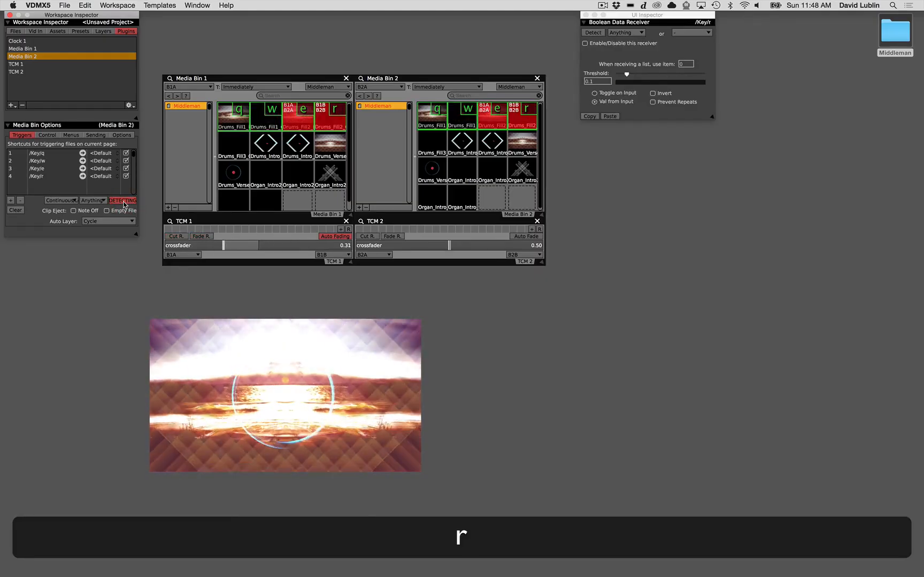
click(122, 200)
Trigger the q and w clips in both bins and enable Auto Fade on TCM 2
key(q)
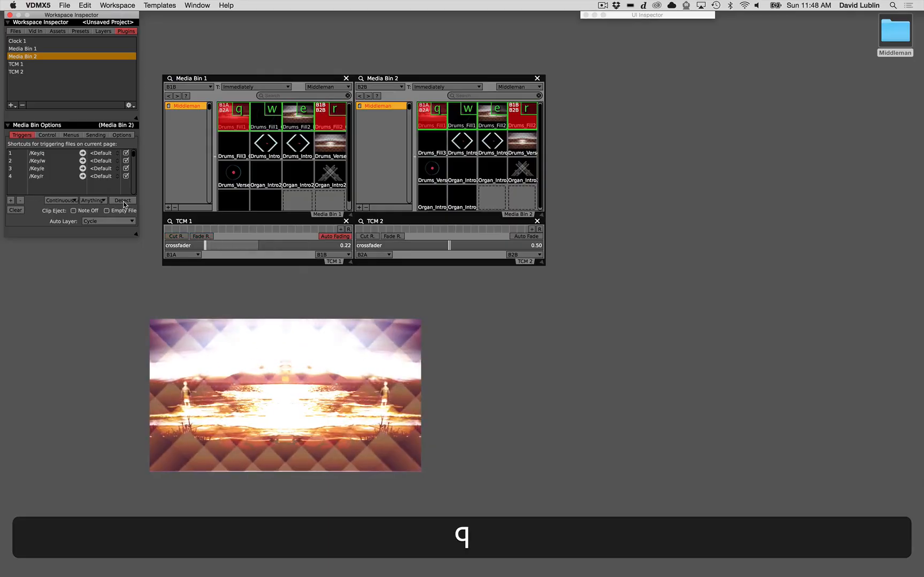
key(w)
click(517, 238)
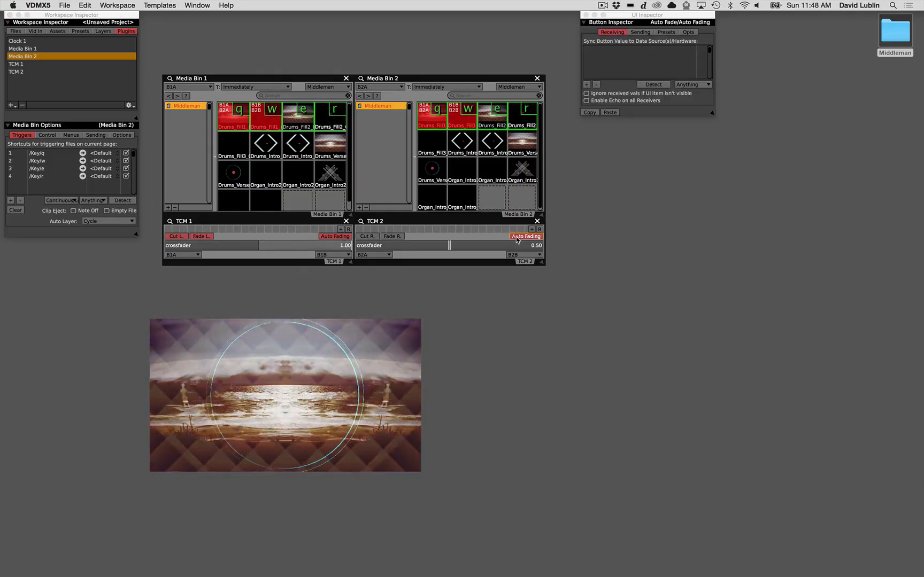
Trigger clips with q, w, e and r to check that TCM 1 and TCM 2 both crossfade automatically
key(r)
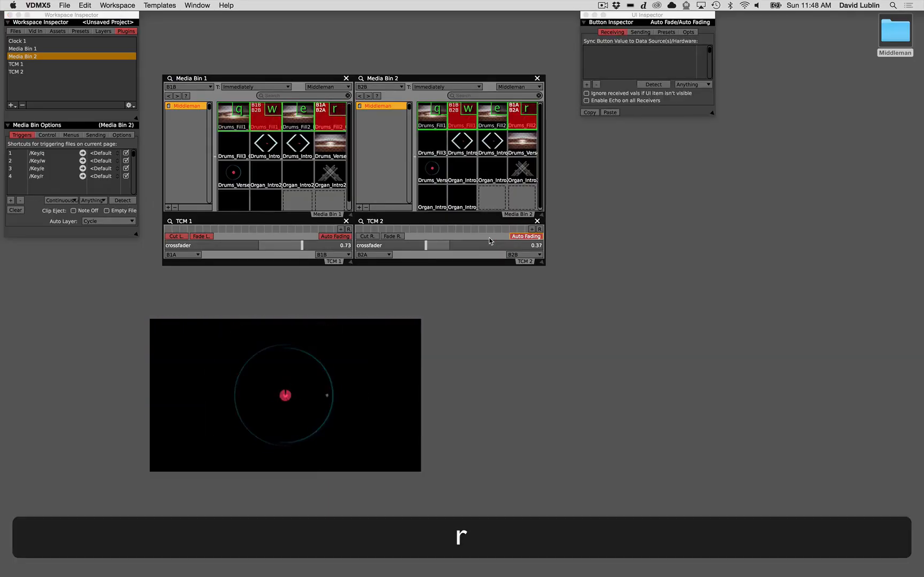
key(q)
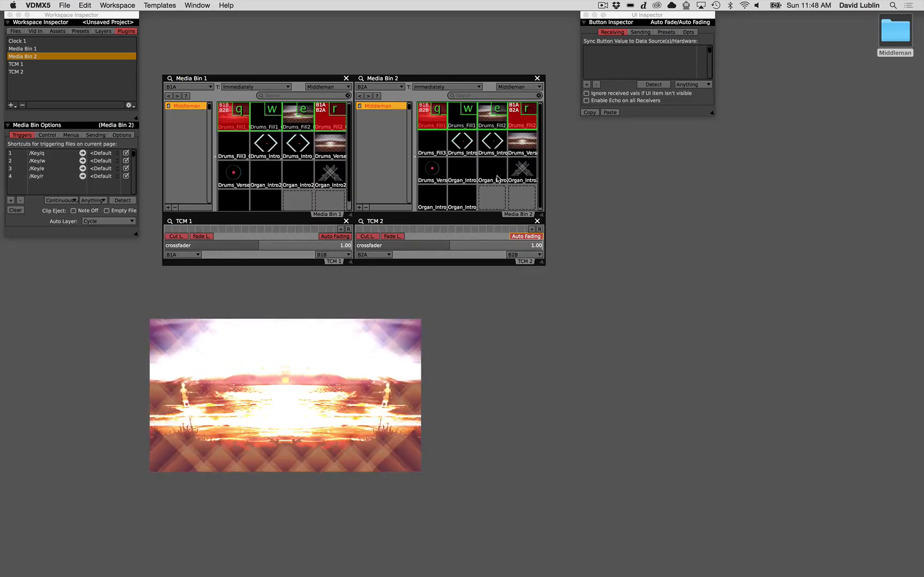
key(w)
key(e)
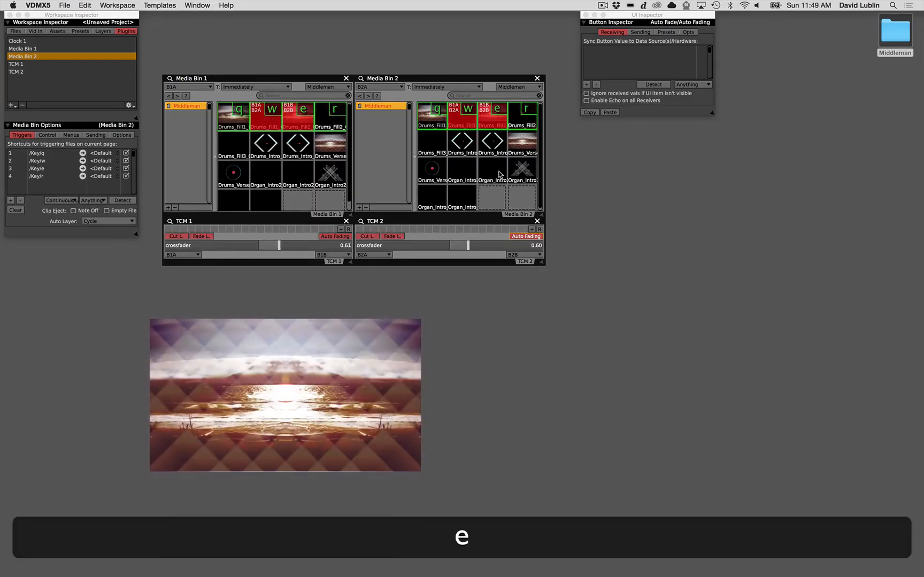
key(r)
key(q)
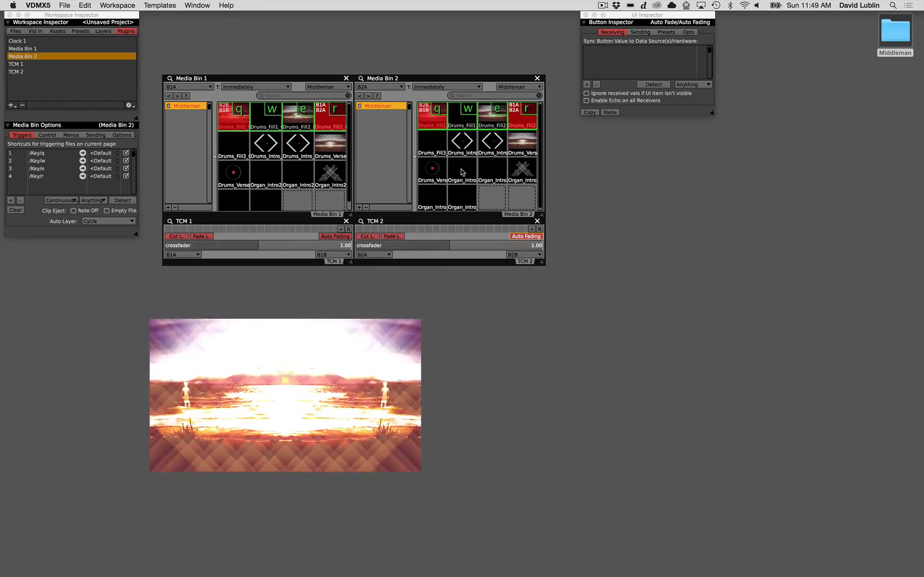
Move the four clips in the third row of Media Bin 2 to a new page and show that page there
drag(440, 169, 392, 140)
click(377, 116)
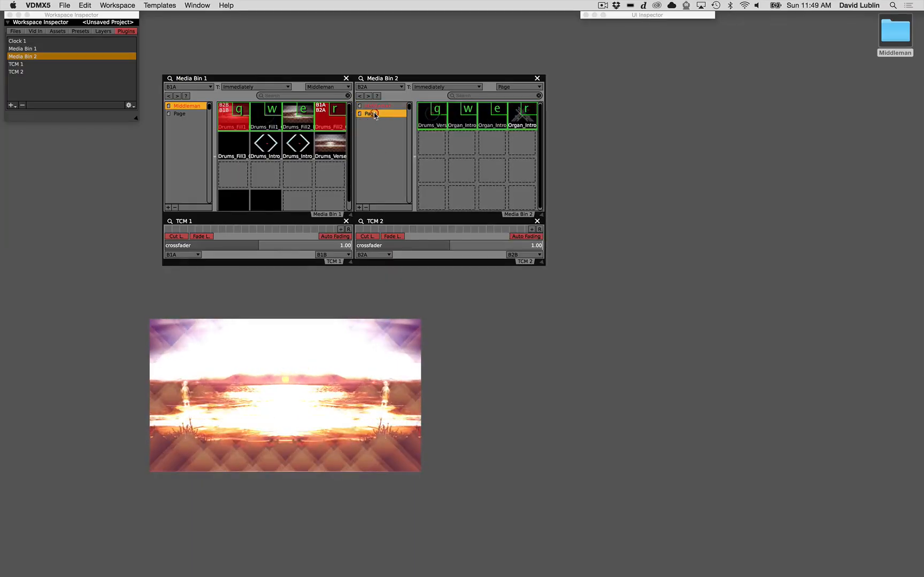
Trigger clips repeatedly with q, w, e and r to check the two bins mixing different pages on their own layer pairs
key(w)
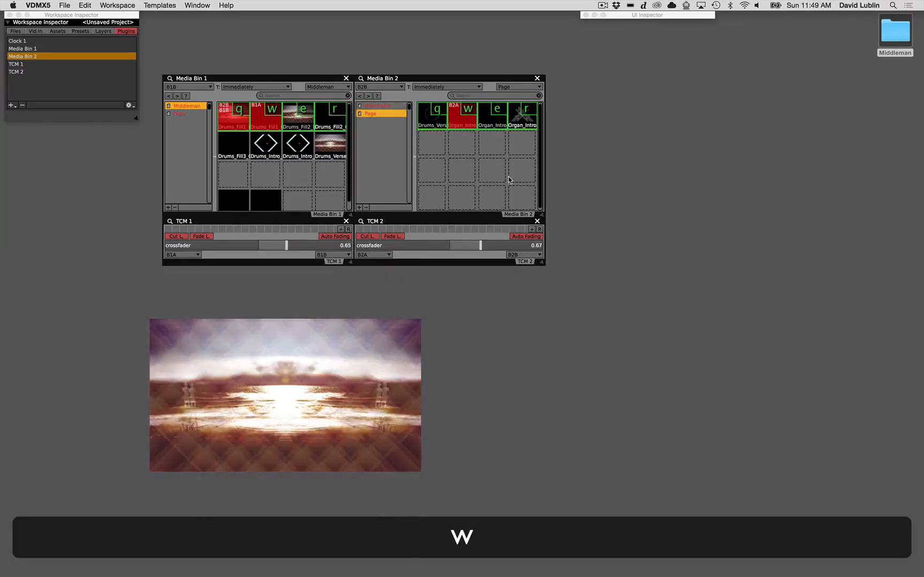
key(q)
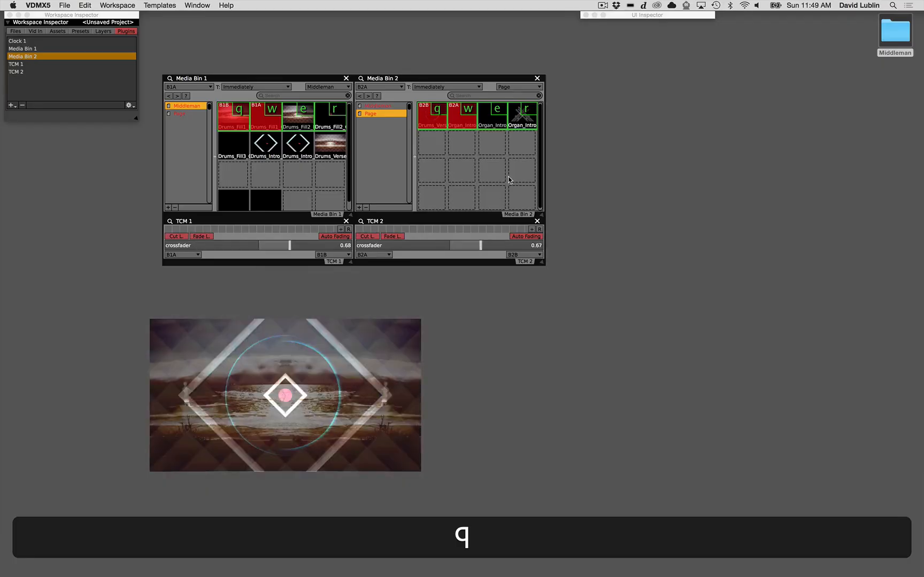
key(e)
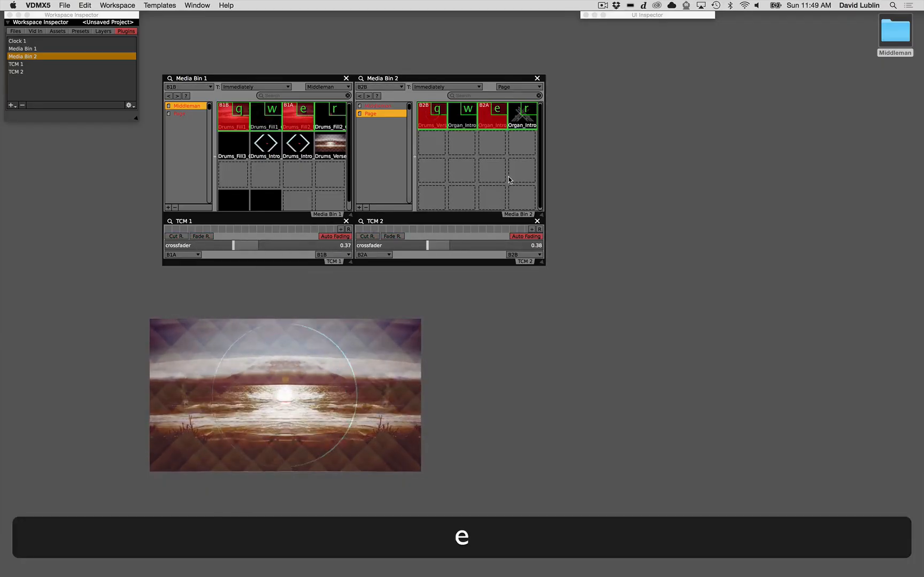
key(r)
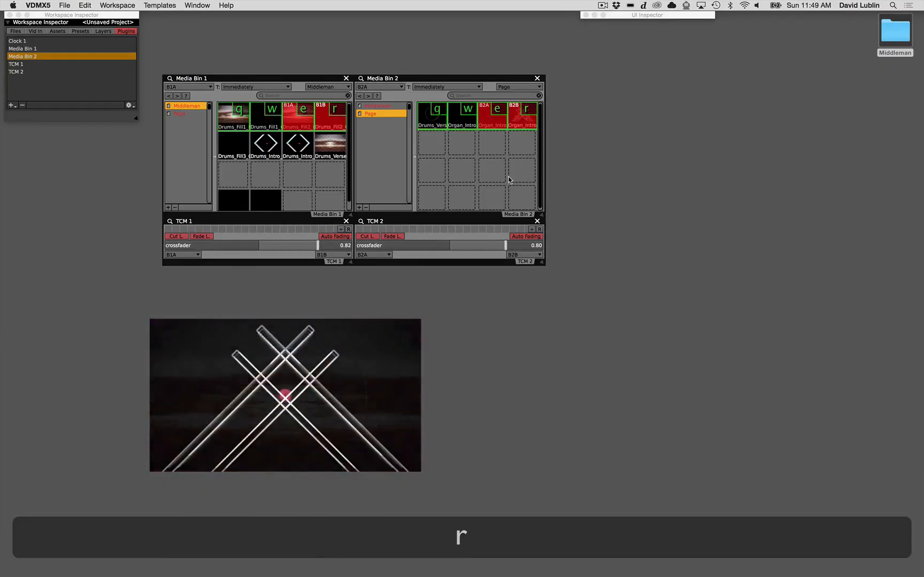
key(q)
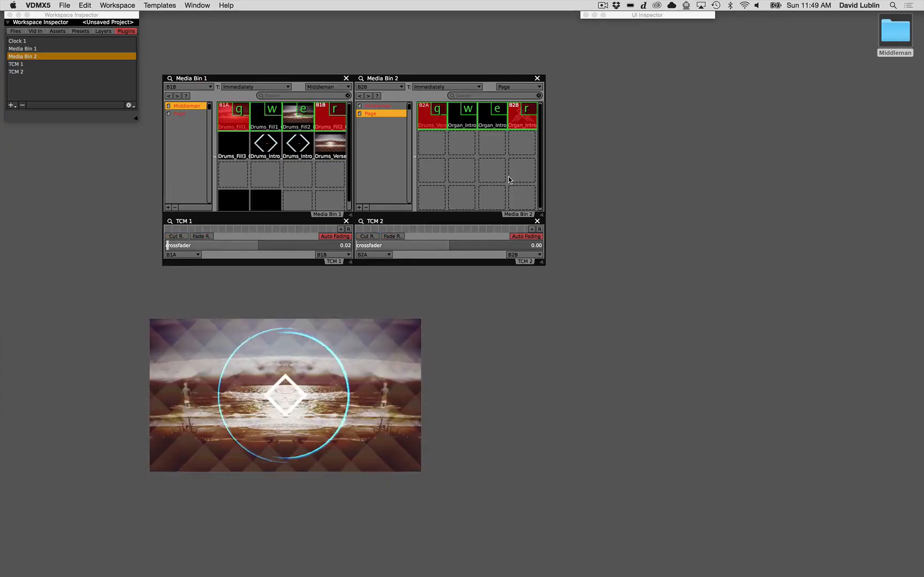
key(w)
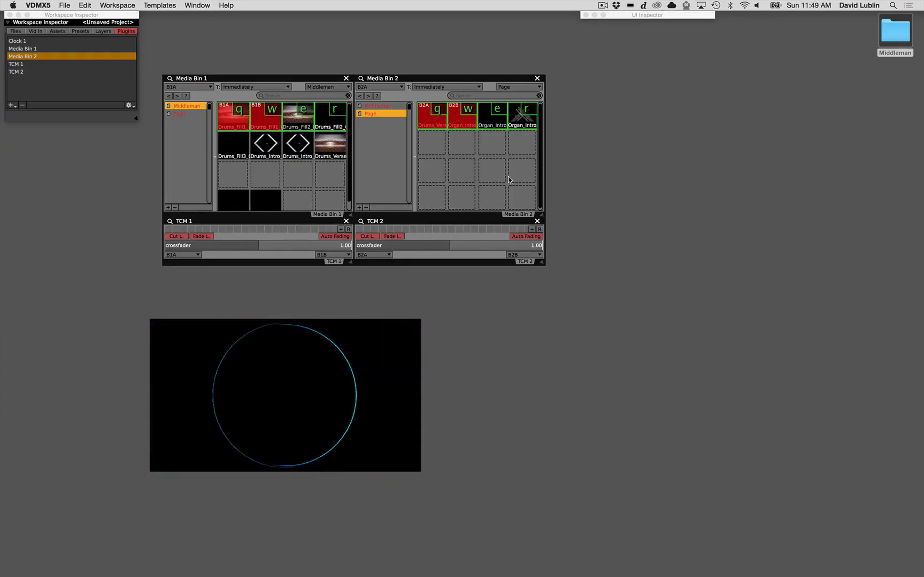
key(e)
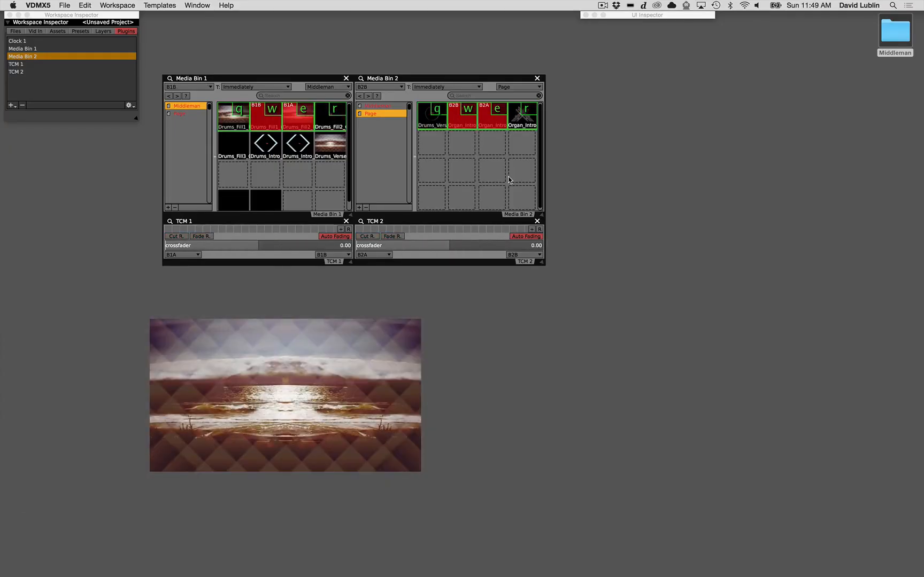
key(r)
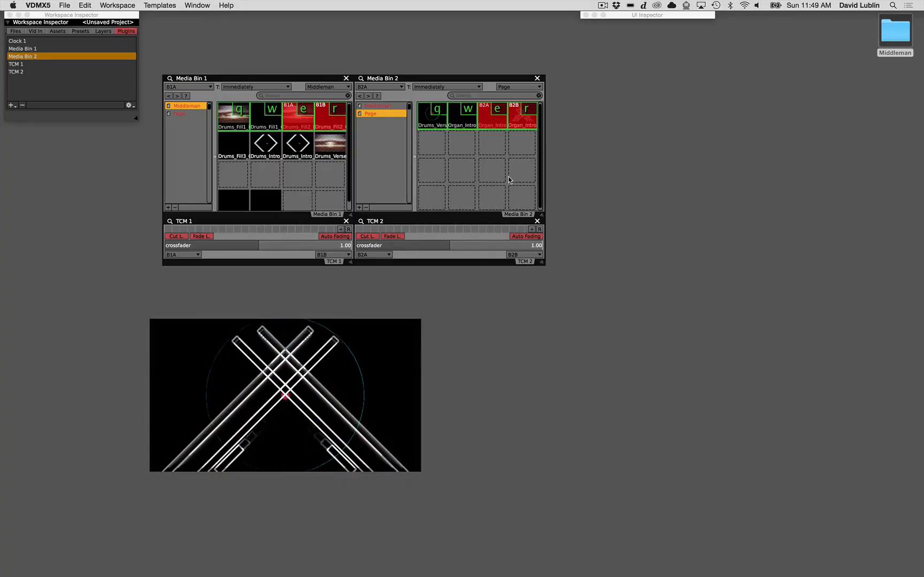
key(q)
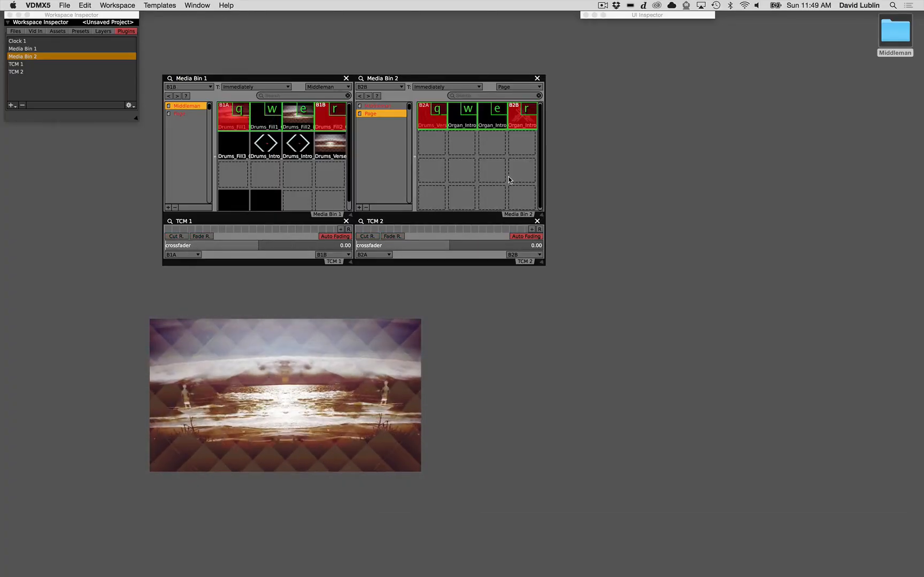
key(w)
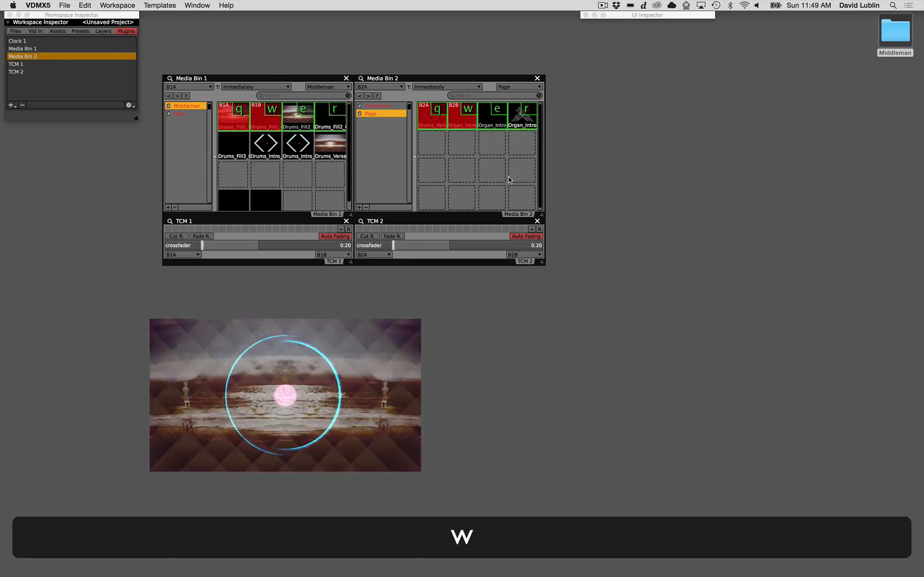